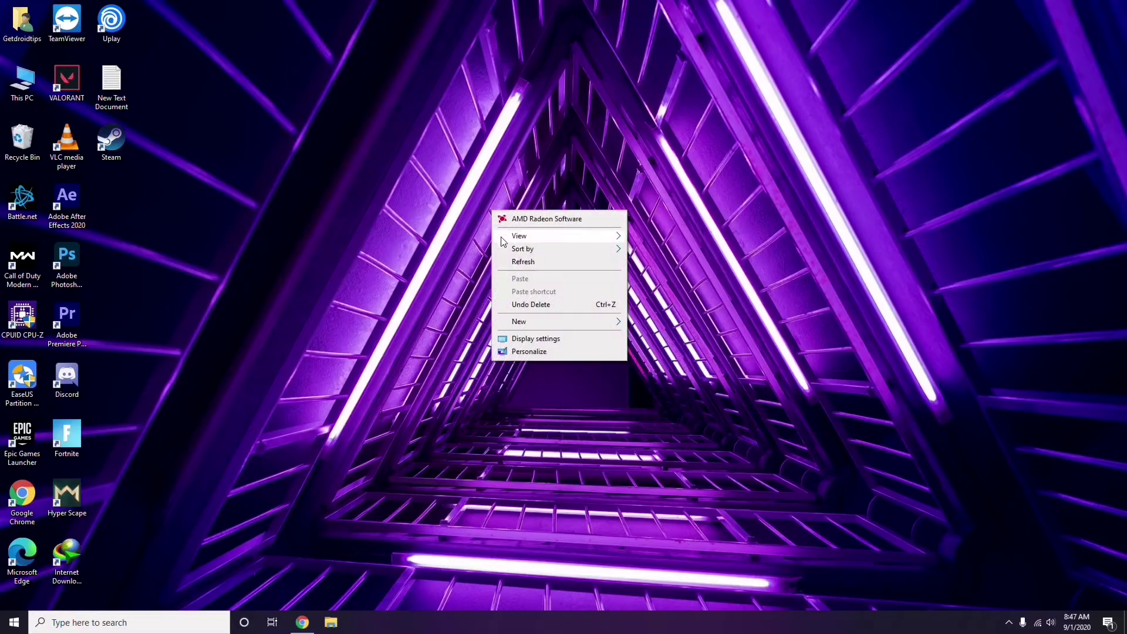
{"action": "left_click", "coordinate": [520, 265]}
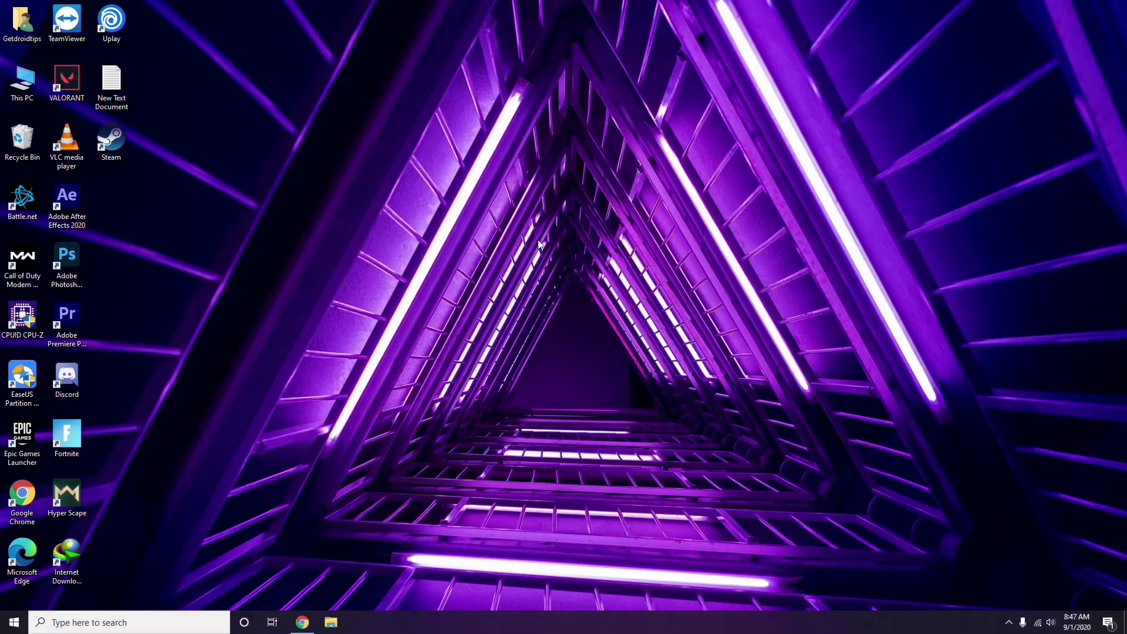
{"action": "right_click", "coordinate": [427, 165]}
{"action": "left_click", "coordinate": [456, 216]}
Open Computer Management for This PC, view the device categories in Device Manager, and close the window
{"action": "right_click", "coordinate": [25, 97]}
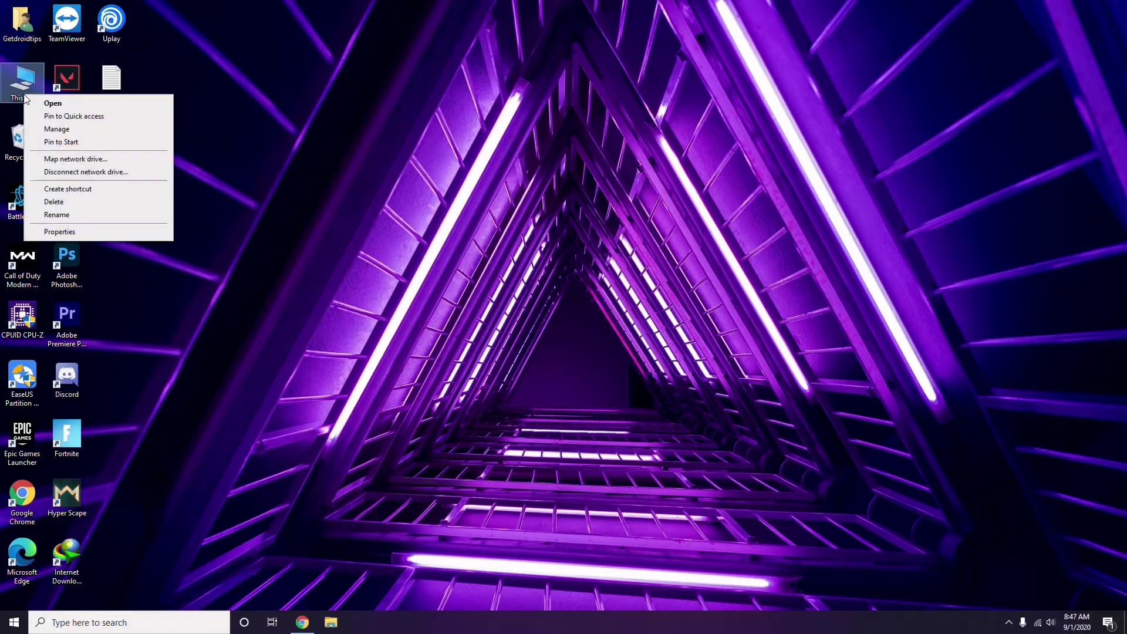
{"action": "left_click", "coordinate": [63, 131]}
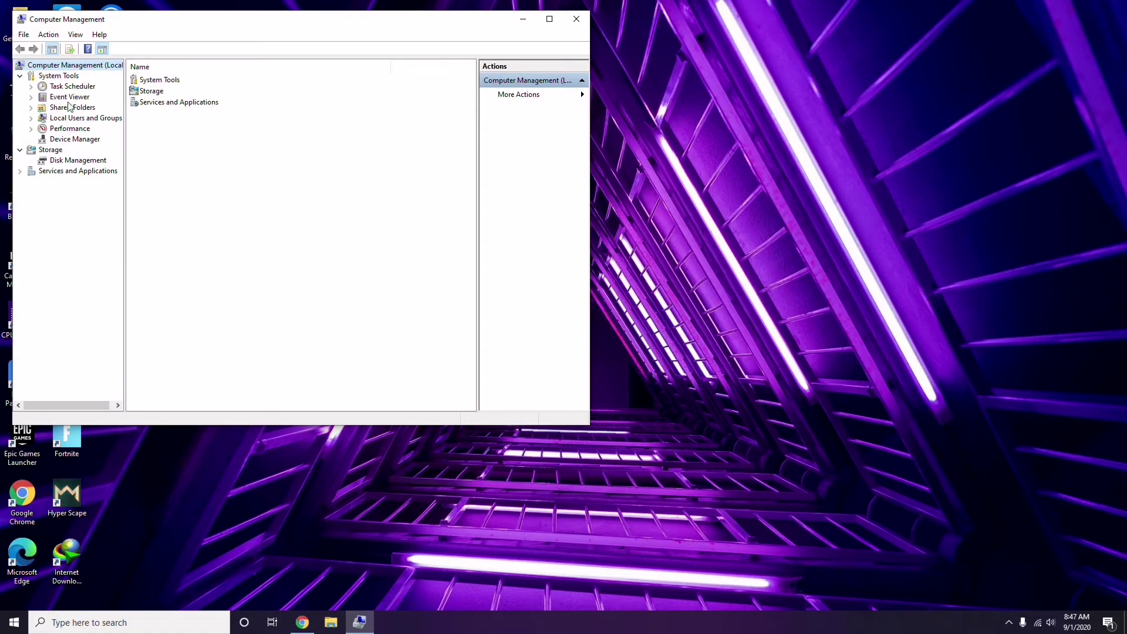
{"action": "left_click", "coordinate": [69, 139]}
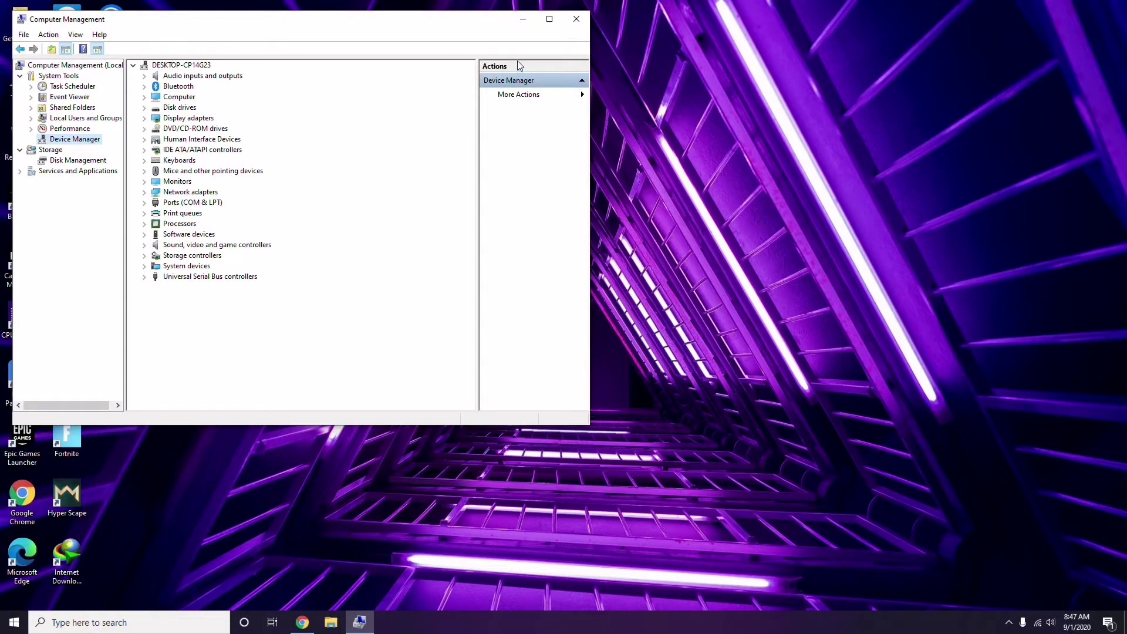
{"action": "left_click", "coordinate": [577, 25]}
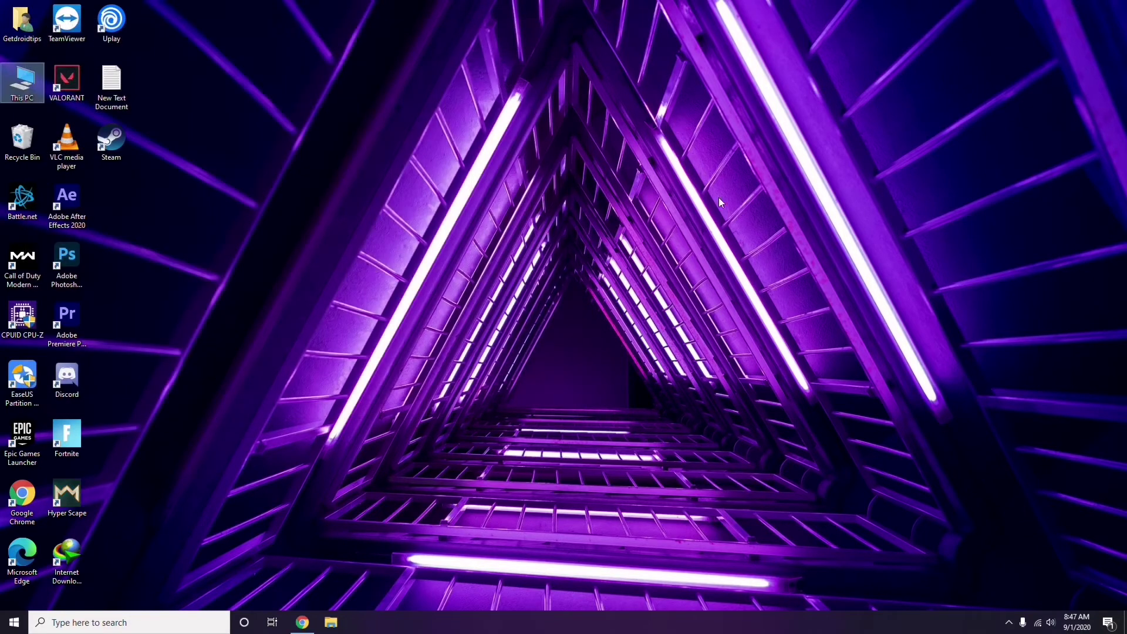
Open AMD Radeon Software, review its System, Graphics and Display settings and the Home overview, and close it
{"action": "left_click", "coordinate": [1009, 631]}
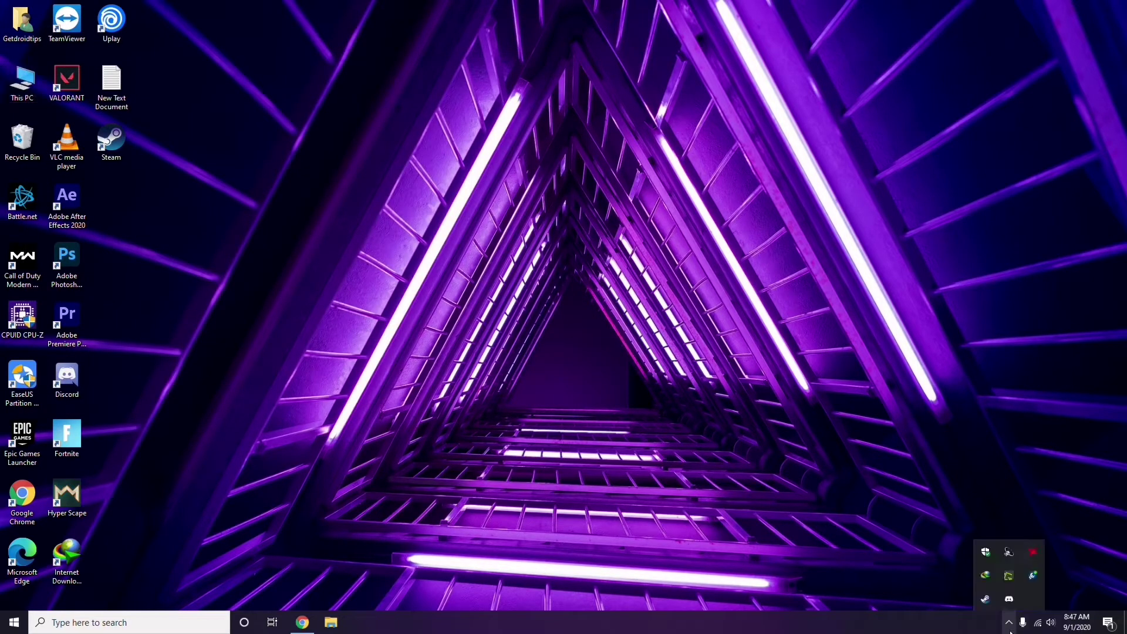
{"action": "left_click", "coordinate": [1032, 552]}
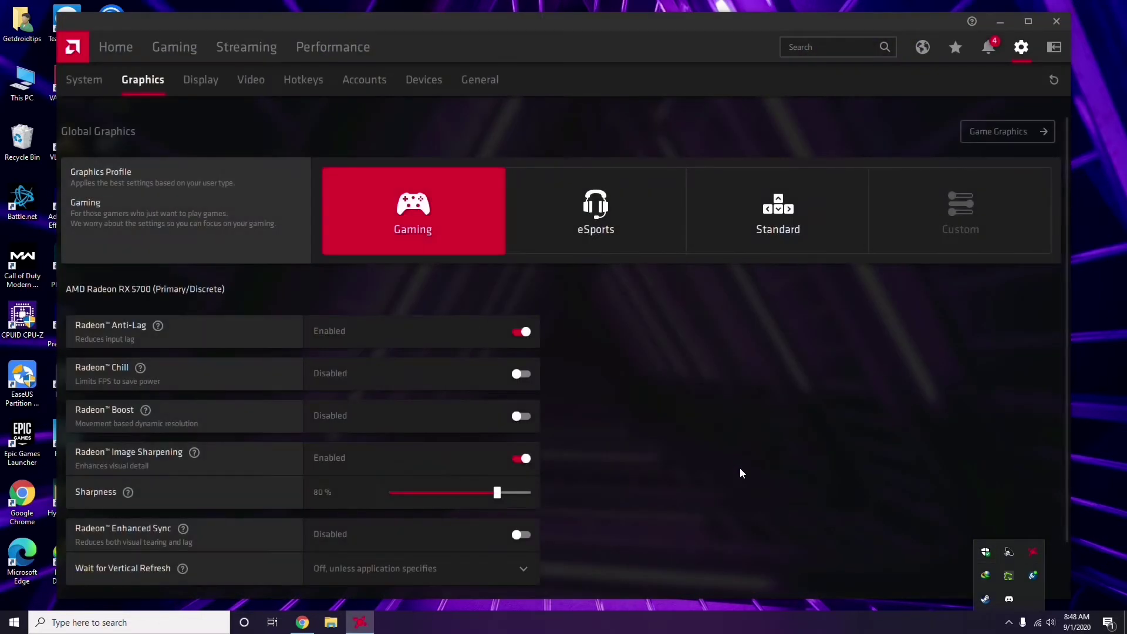
{"action": "left_click", "coordinate": [97, 82]}
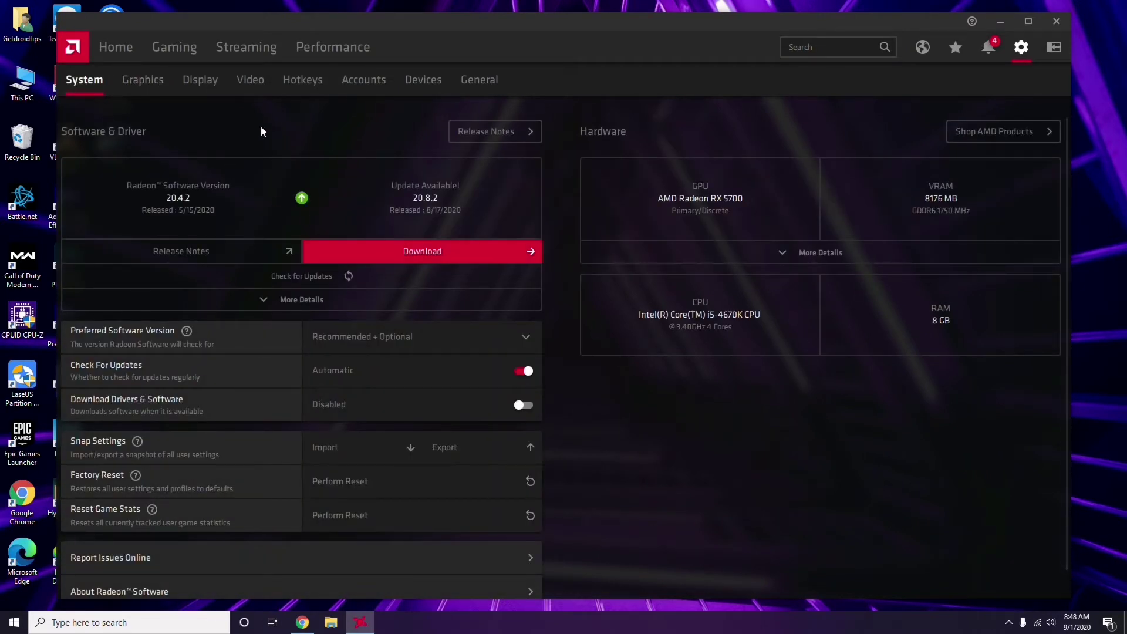
{"action": "left_click", "coordinate": [139, 81]}
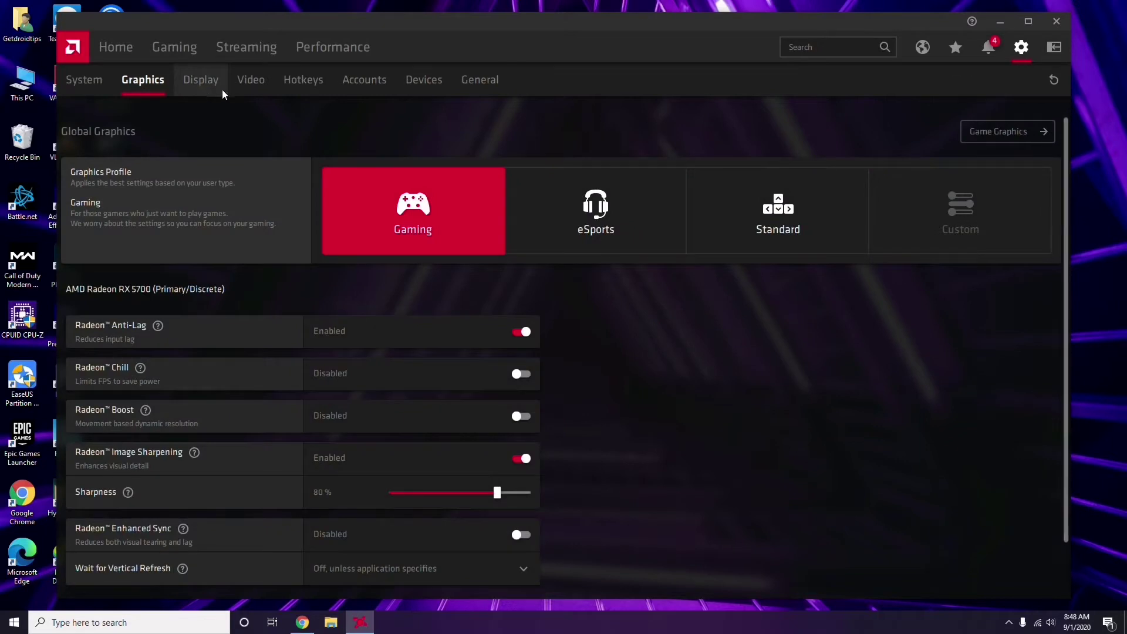
{"action": "left_click", "coordinate": [213, 88]}
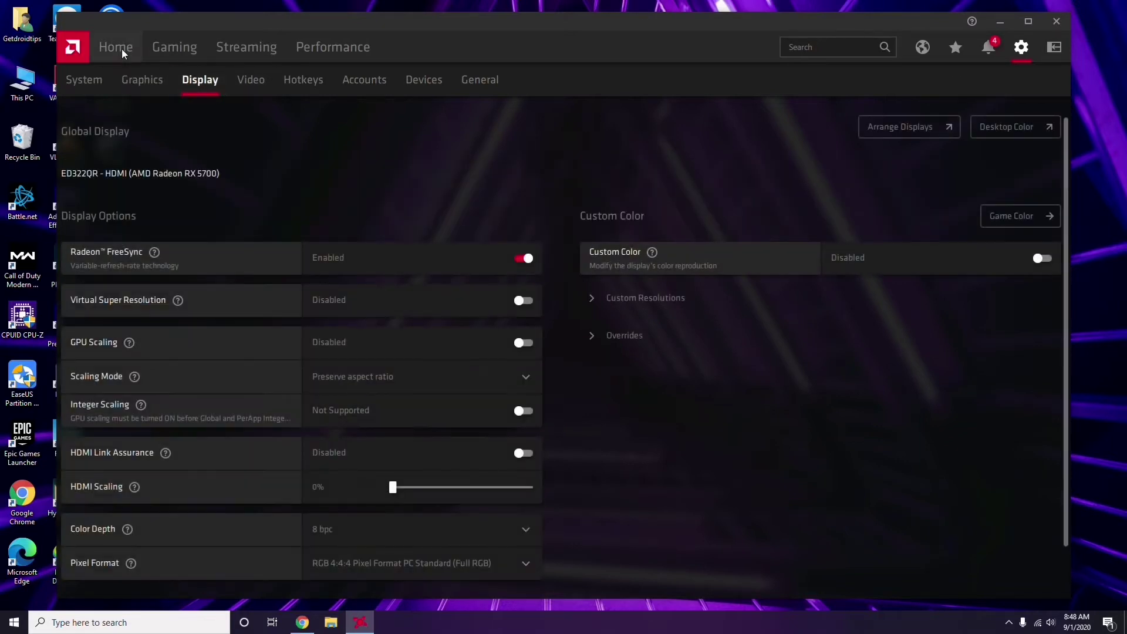
{"action": "left_click", "coordinate": [123, 52]}
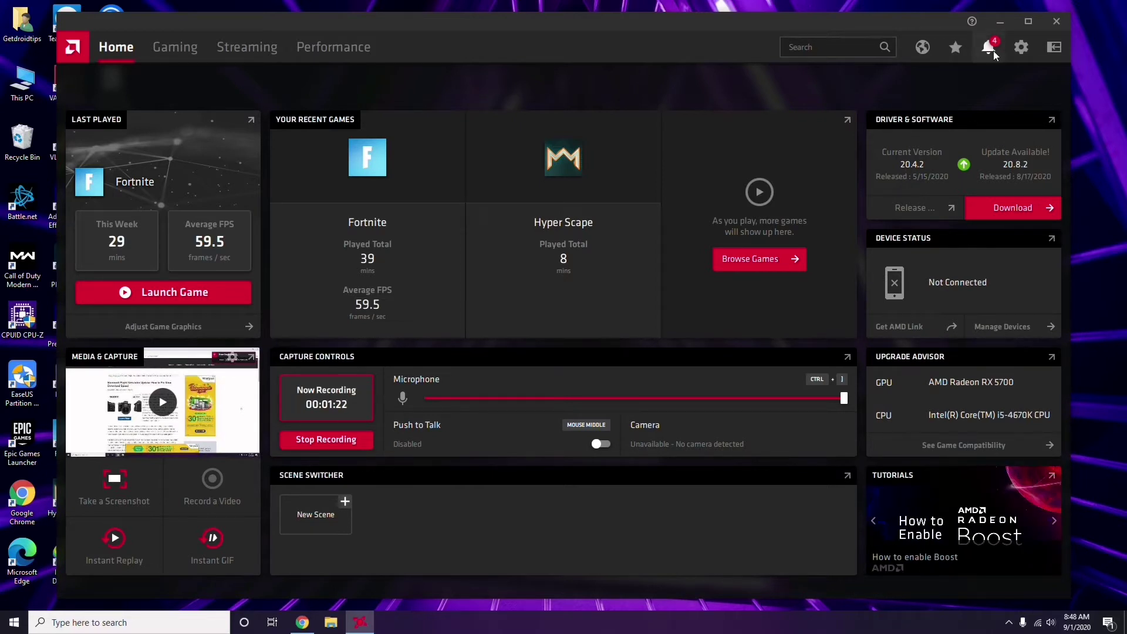
{"action": "left_click", "coordinate": [1057, 21]}
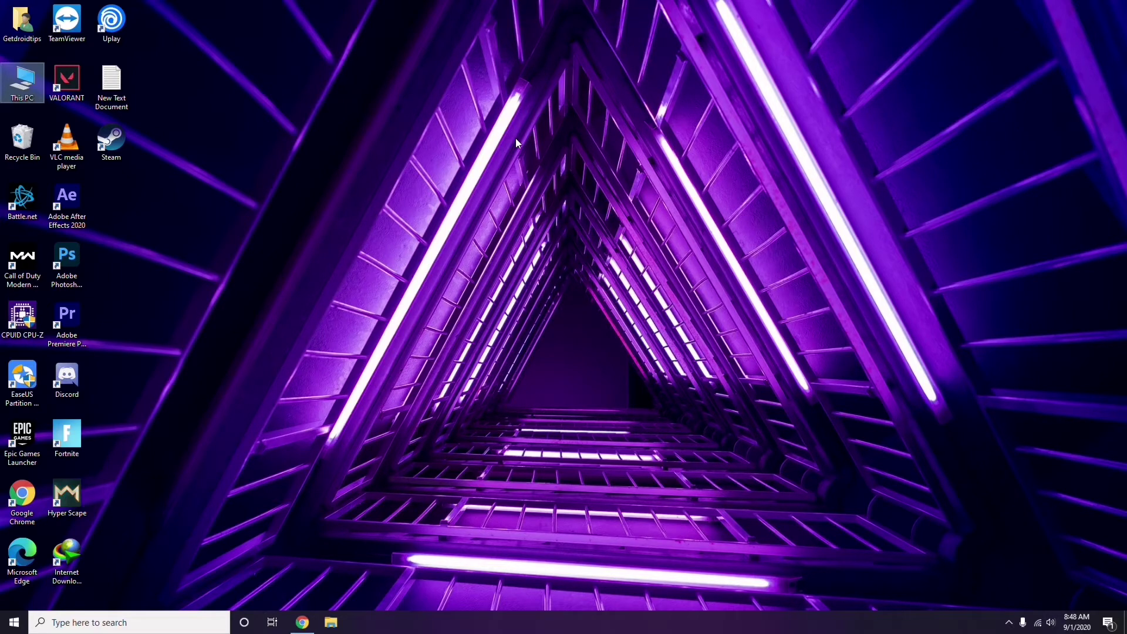
{"action": "right_click", "coordinate": [237, 153]}
{"action": "left_click", "coordinate": [255, 203]}
Open Steam, disable the Steam Overlay while in-game in the In-Game settings, save the change, and close Steam
{"action": "double_click", "coordinate": [115, 152]}
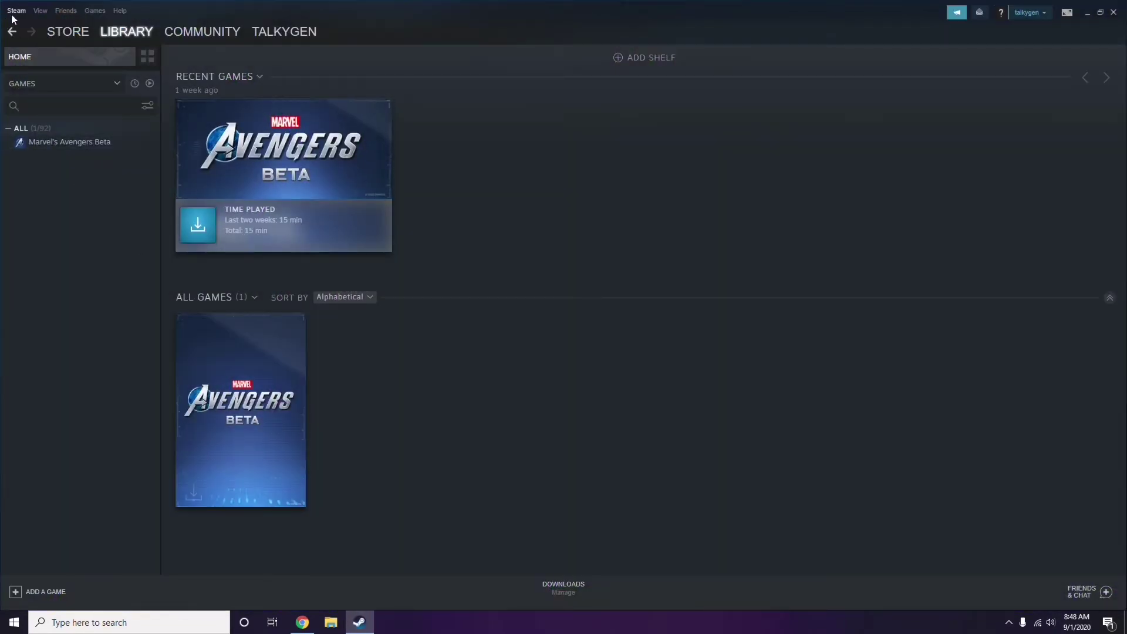
{"action": "left_click", "coordinate": [16, 11]}
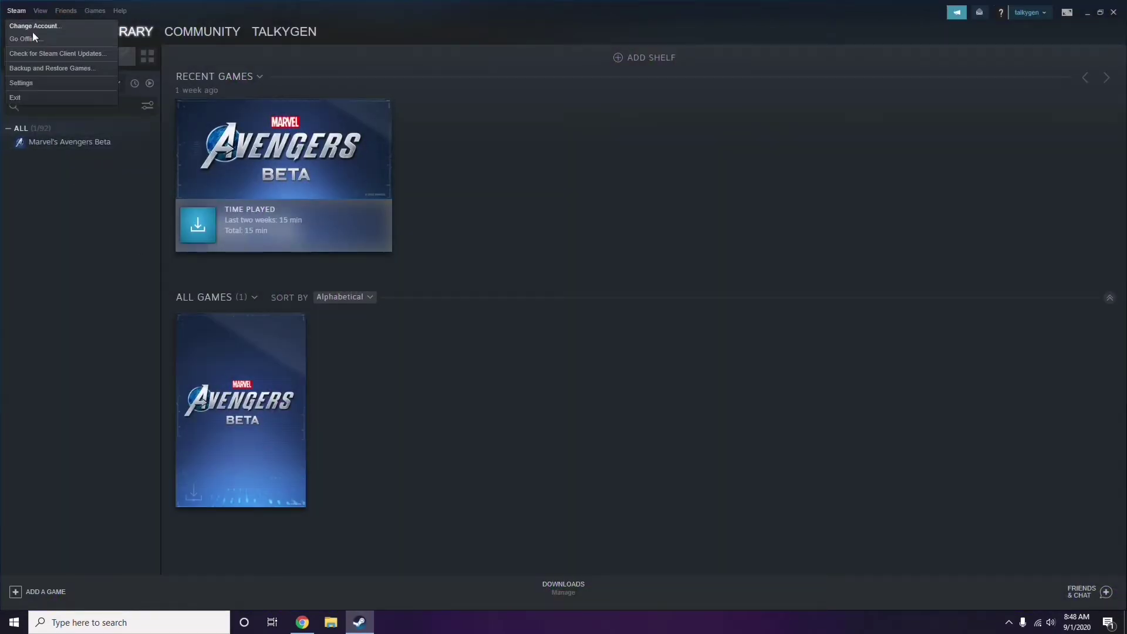
{"action": "left_click", "coordinate": [37, 84]}
{"action": "left_click_drag", "start_coordinate": [685, 227], "coordinate": [625, 133]}
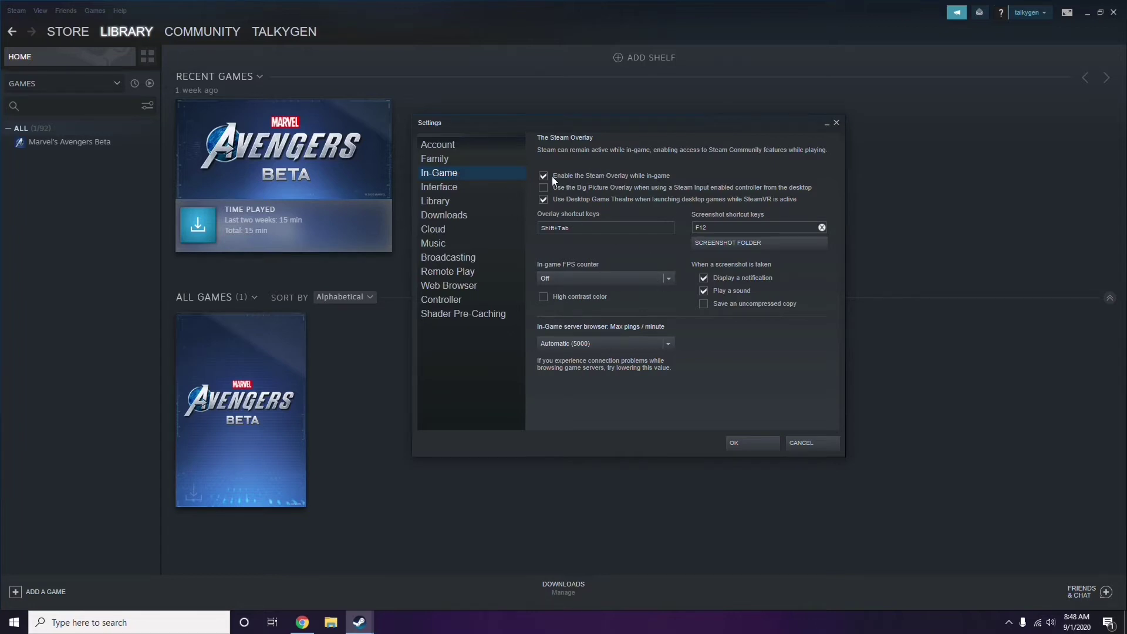
{"action": "left_click", "coordinate": [600, 177]}
{"action": "left_click", "coordinate": [740, 443]}
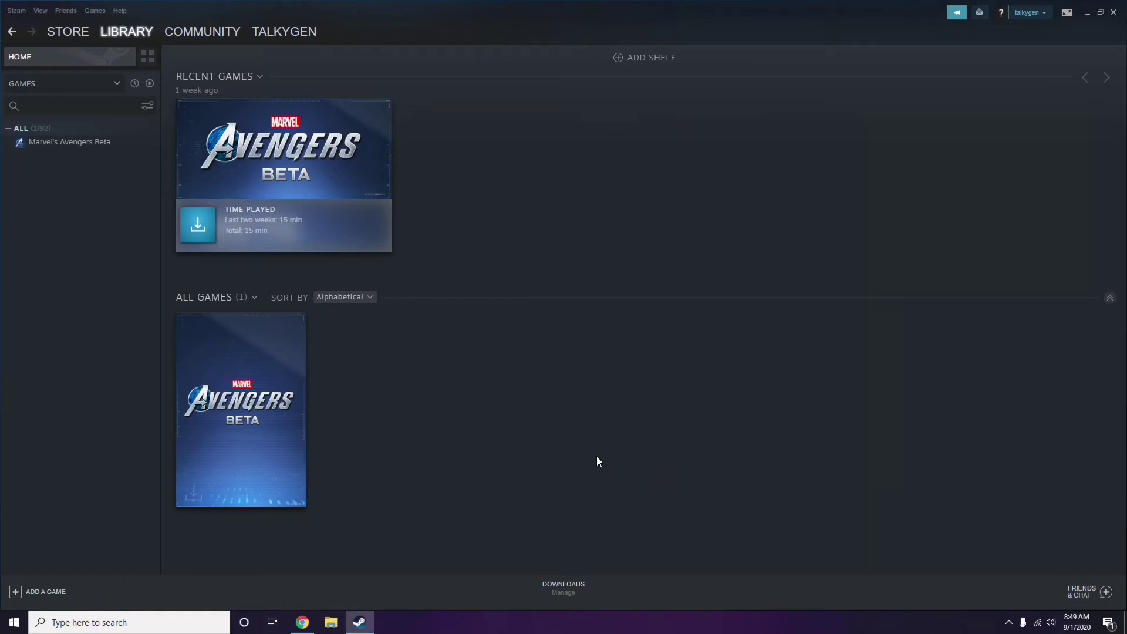
{"action": "left_click", "coordinate": [1114, 14]}
{"action": "right_click", "coordinate": [458, 187]}
{"action": "left_click", "coordinate": [490, 240]}
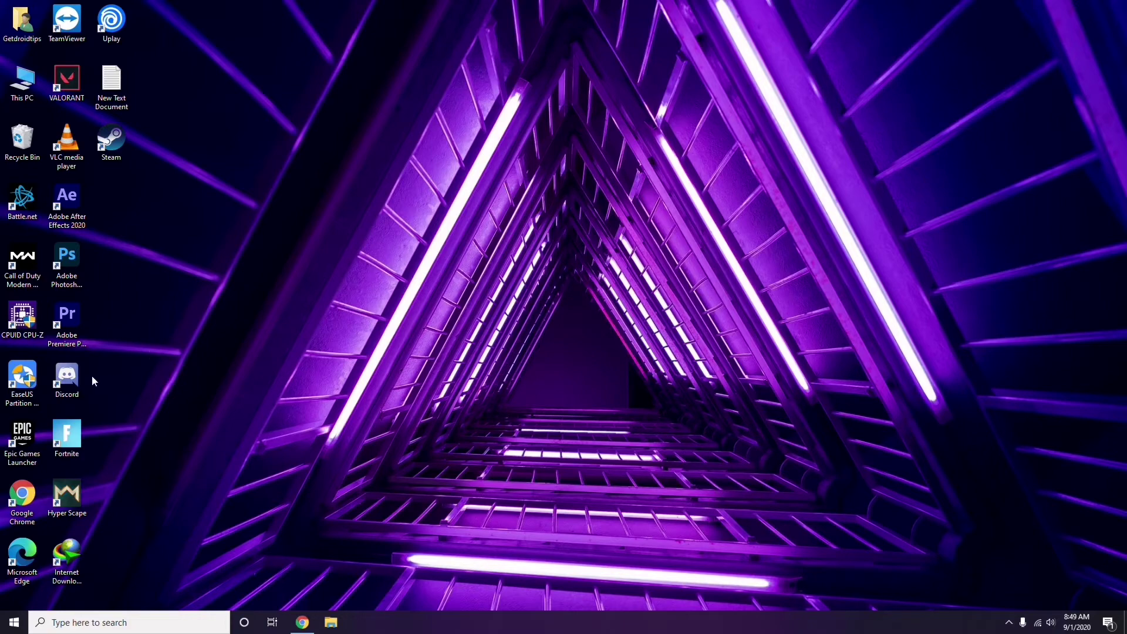
Open Discord and disable the OpenH264 Video Codec provided by Cisco Systems in the Voice & Video settings
{"action": "double_click", "coordinate": [75, 373]}
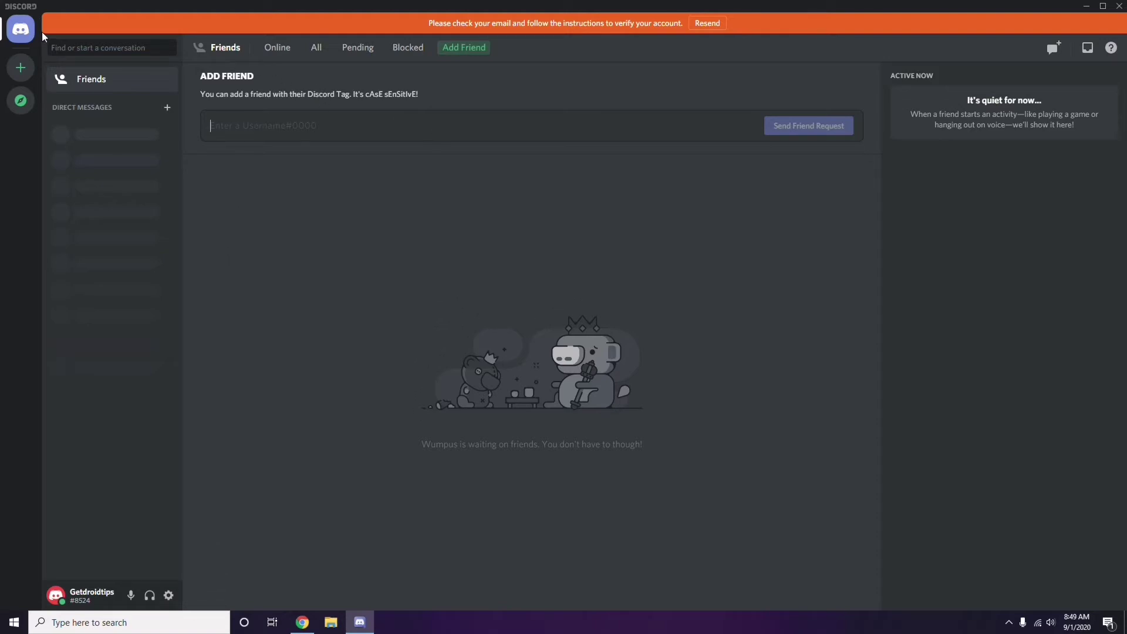
{"action": "left_click", "coordinate": [169, 596]}
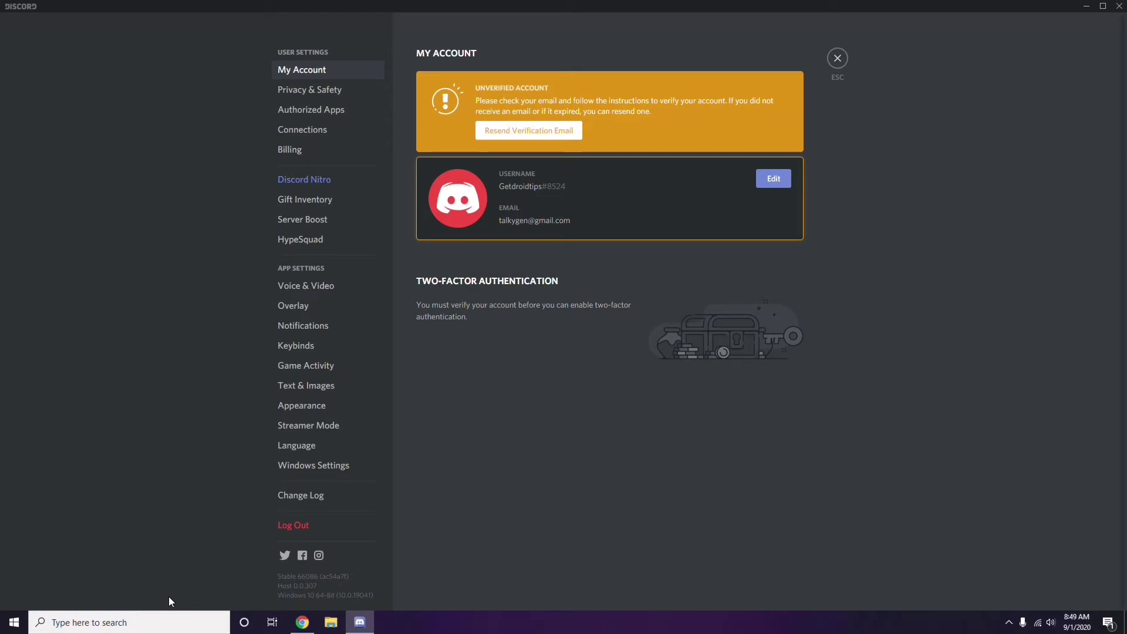
{"action": "left_click", "coordinate": [300, 287]}
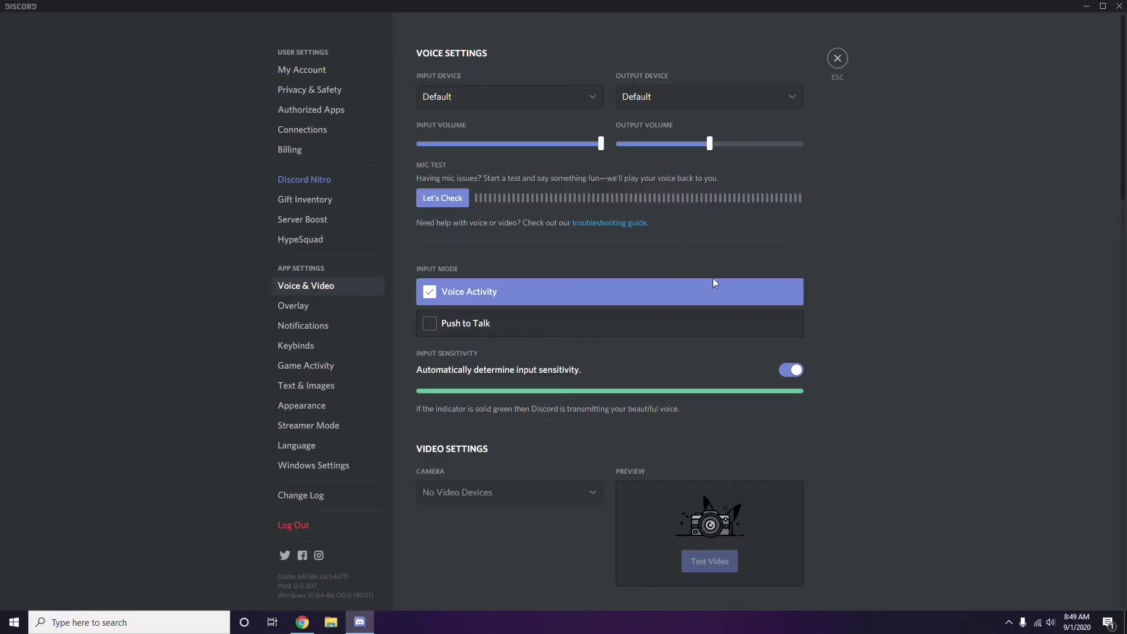
{"action": "scroll", "coordinate": [859, 282], "scroll_direction": "down", "scroll_amount": 3}
{"action": "scroll", "coordinate": [860, 286], "scroll_direction": "down", "scroll_amount": 6}
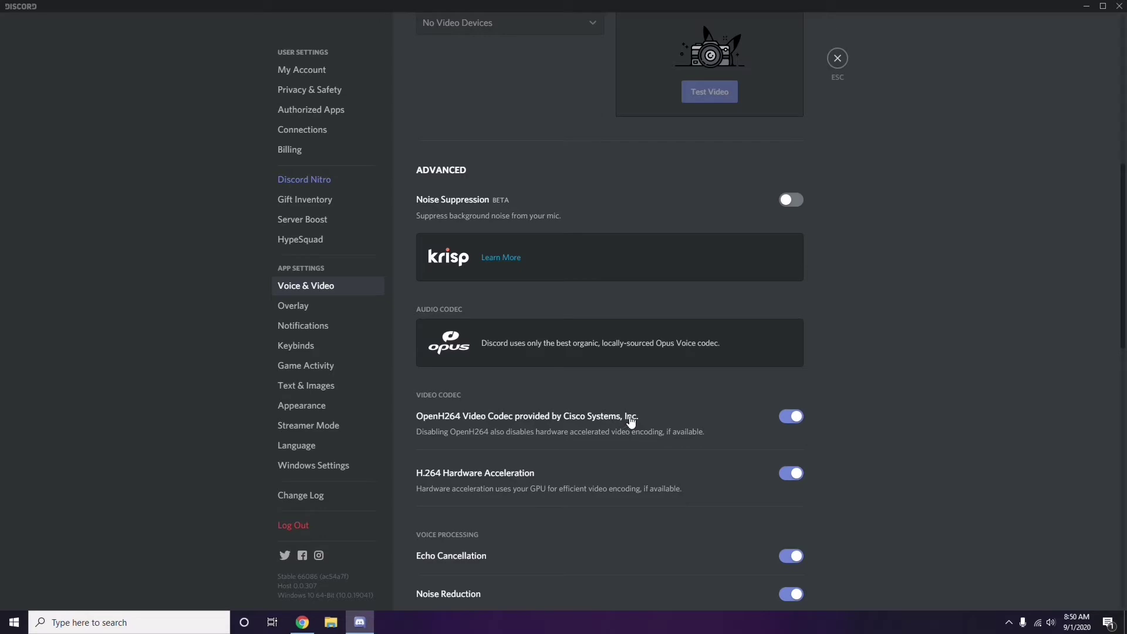
{"action": "left_click", "coordinate": [787, 417]}
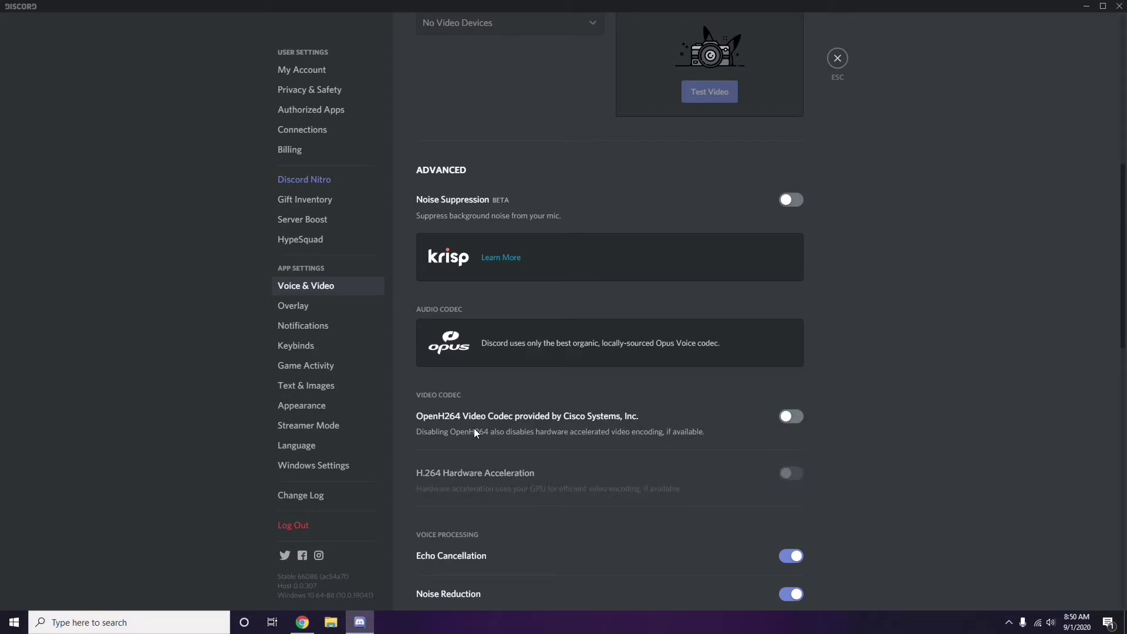
{"action": "scroll", "coordinate": [581, 421], "scroll_direction": "down", "scroll_amount": 2}
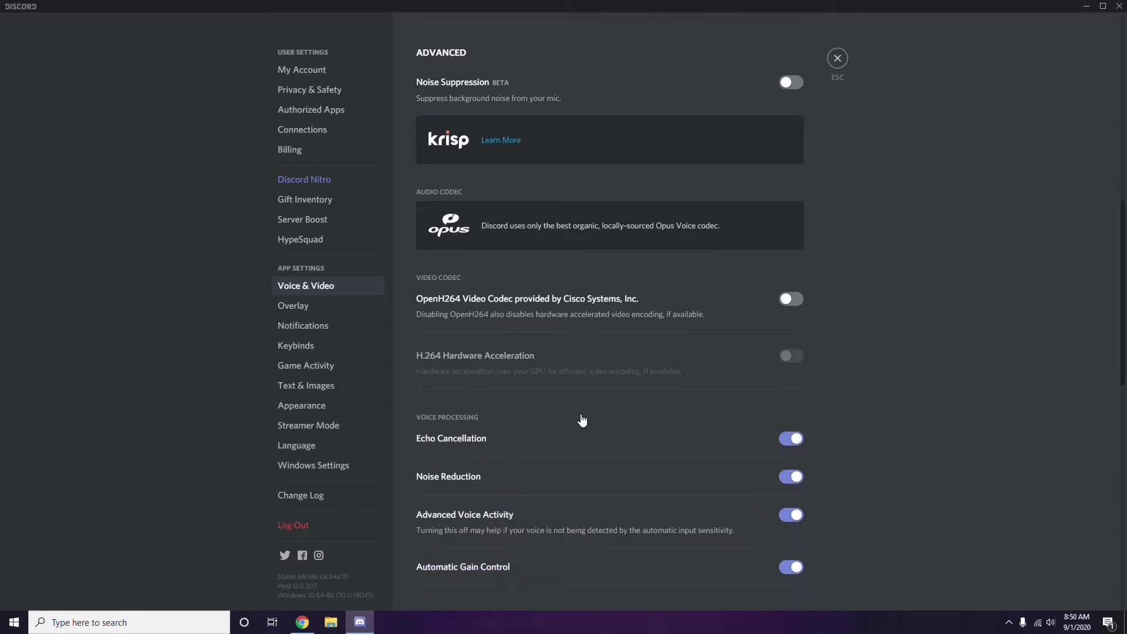
{"action": "scroll", "coordinate": [582, 420], "scroll_direction": "down", "scroll_amount": 4}
{"action": "scroll", "coordinate": [582, 418], "scroll_direction": "up", "scroll_amount": 1}
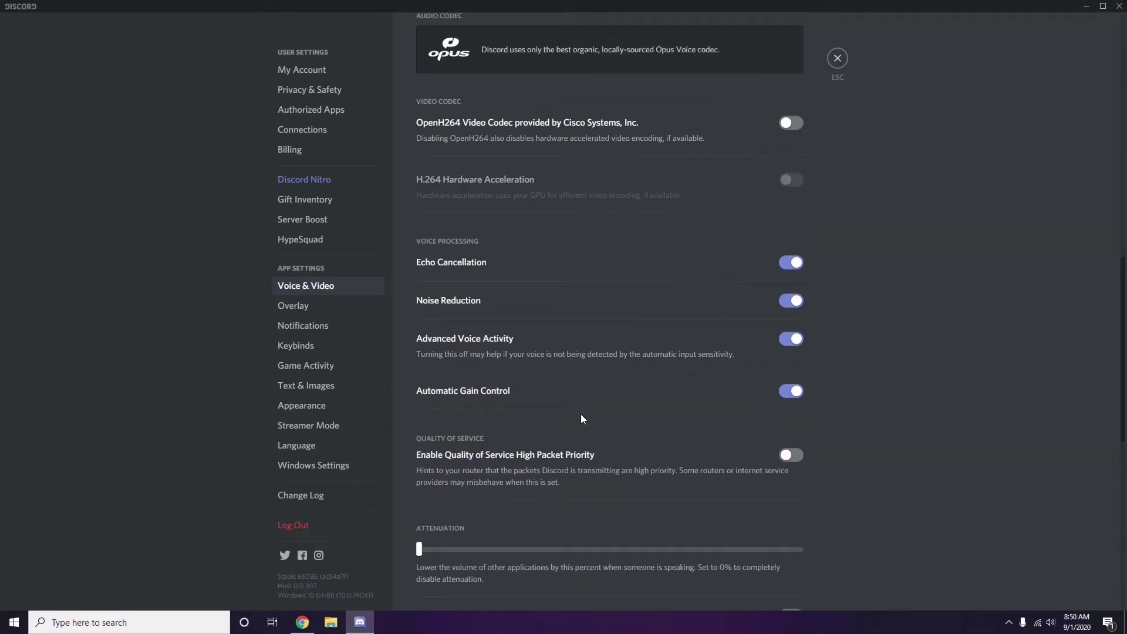
Turn off the in-game overlay in Discord's Overlay settings
{"action": "left_click", "coordinate": [294, 308]}
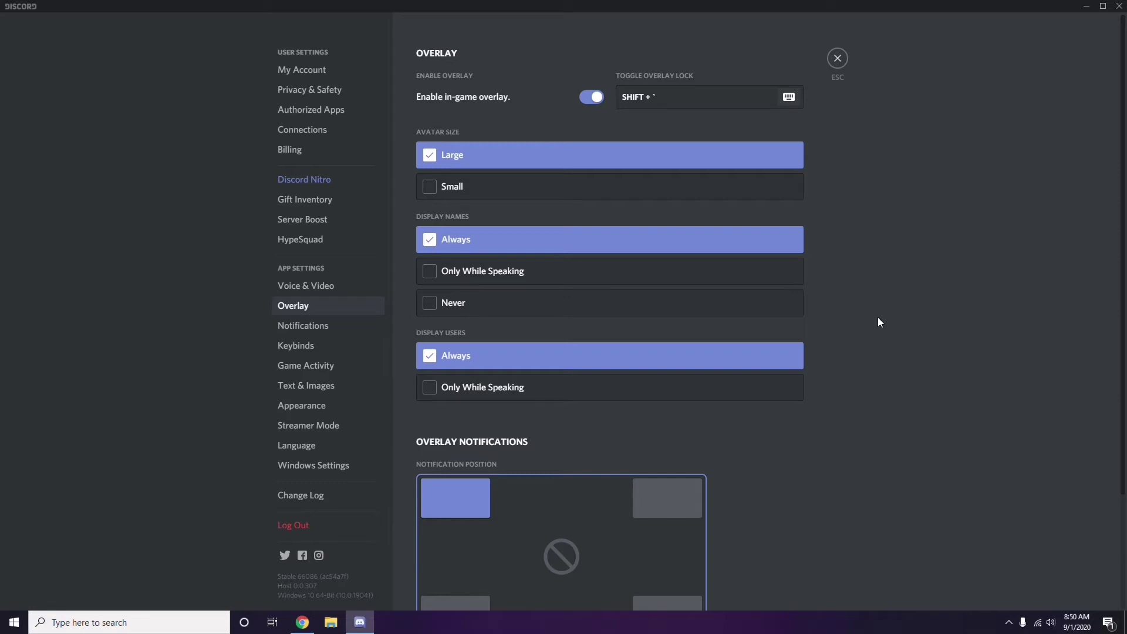
{"action": "scroll", "coordinate": [873, 309], "scroll_direction": "down", "scroll_amount": 1}
{"action": "scroll", "coordinate": [873, 310], "scroll_direction": "up", "scroll_amount": 1}
{"action": "left_click", "coordinate": [588, 100]}
Turn off Hardware Acceleration in Discord's Appearance settings, confirm the change, and minimize Discord
{"action": "left_click", "coordinate": [311, 410]}
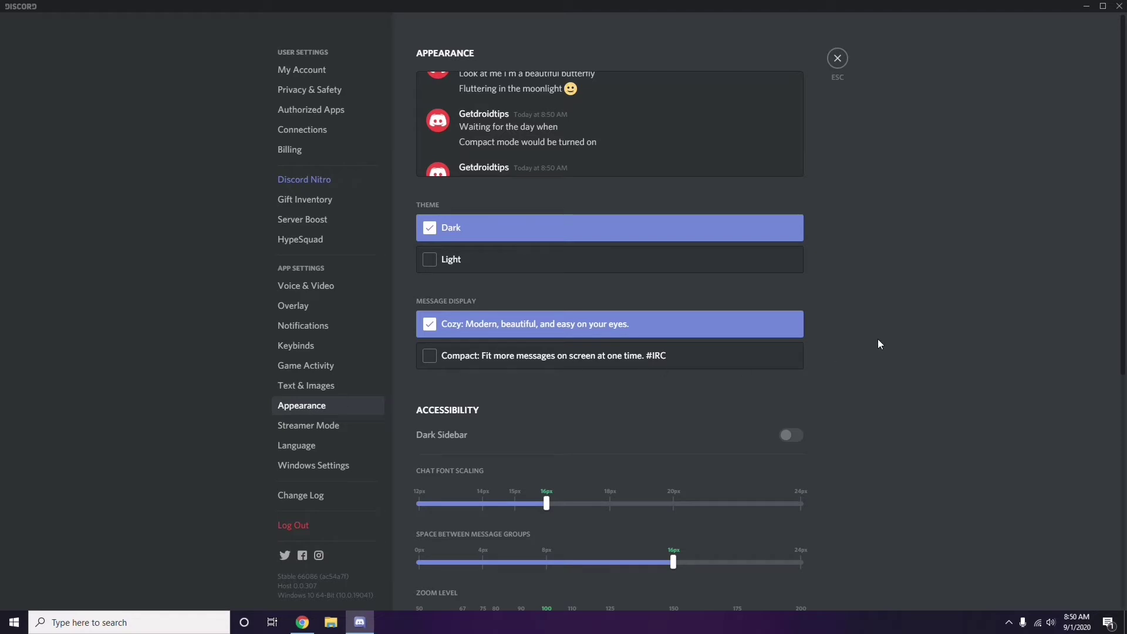
{"action": "scroll", "coordinate": [879, 341], "scroll_direction": "down", "scroll_amount": 6}
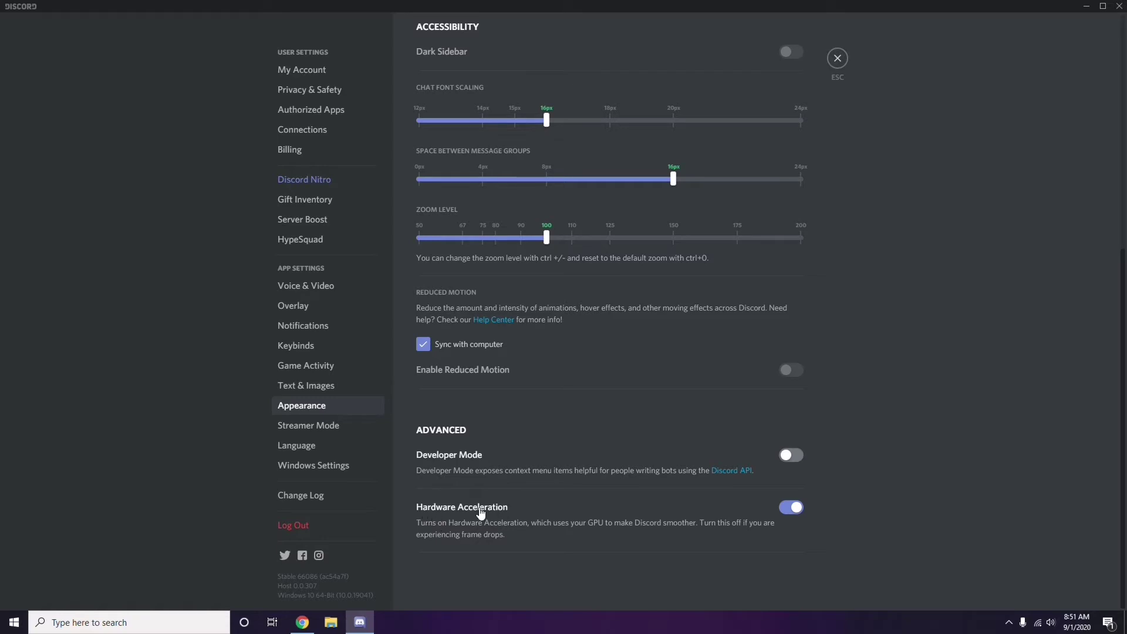
{"action": "left_click", "coordinate": [789, 510]}
{"action": "left_click", "coordinate": [646, 350]}
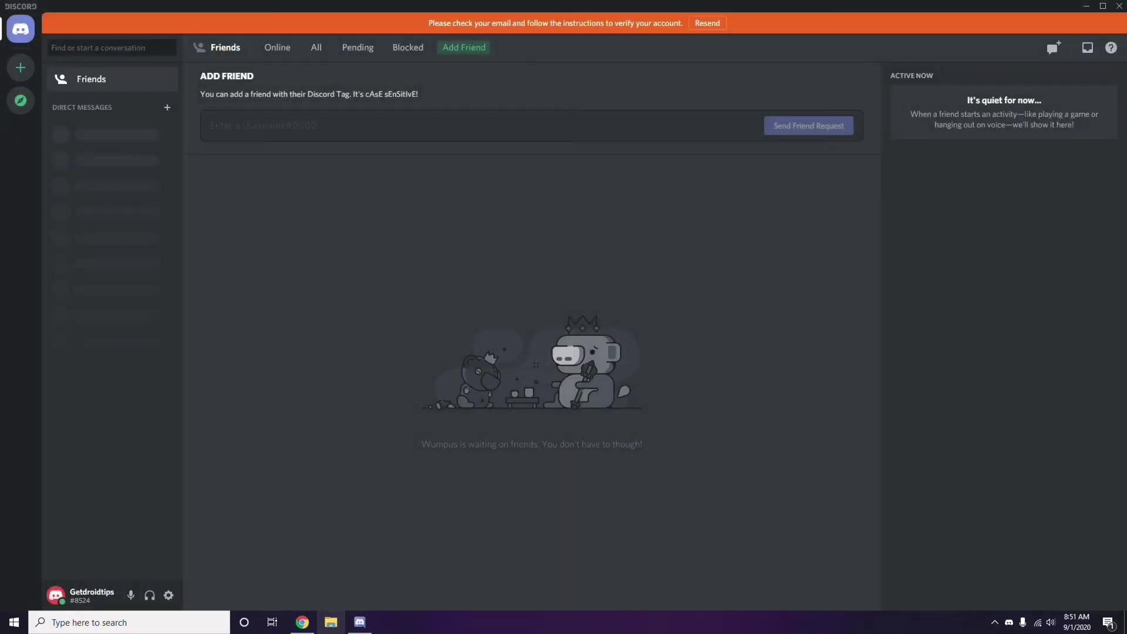
{"action": "left_click", "coordinate": [1086, 6]}
{"action": "right_click", "coordinate": [447, 150]}
{"action": "left_click", "coordinate": [477, 205]}
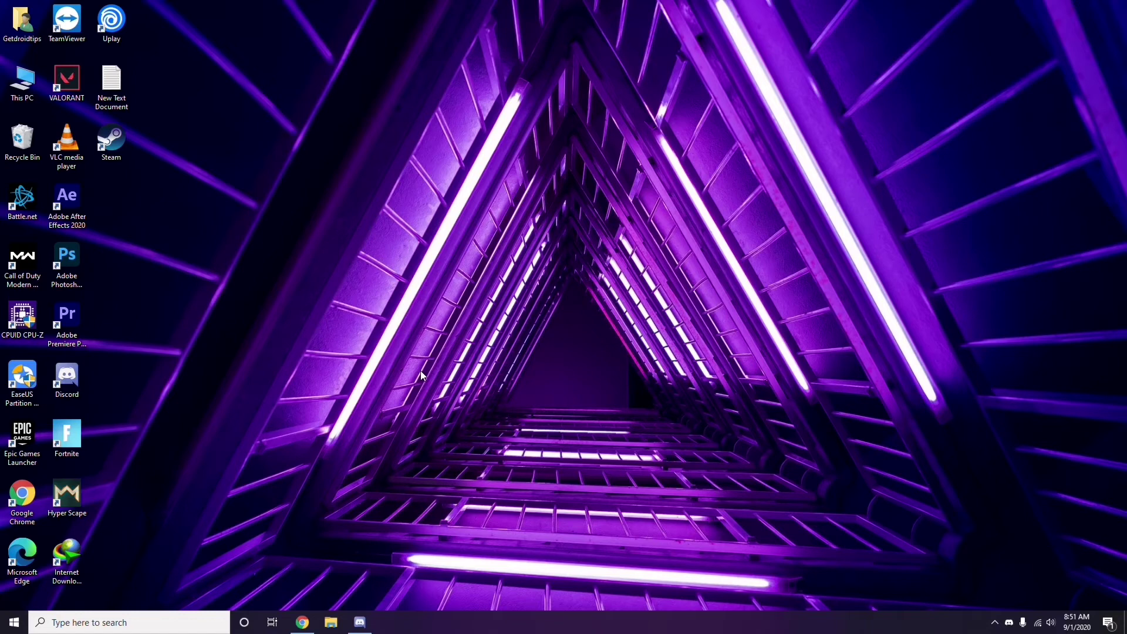
Search Windows for "windows", open the Windows Update settings to check the update status, and close them
{"action": "left_click", "coordinate": [90, 624]}
{"action": "type", "text": "windows"}
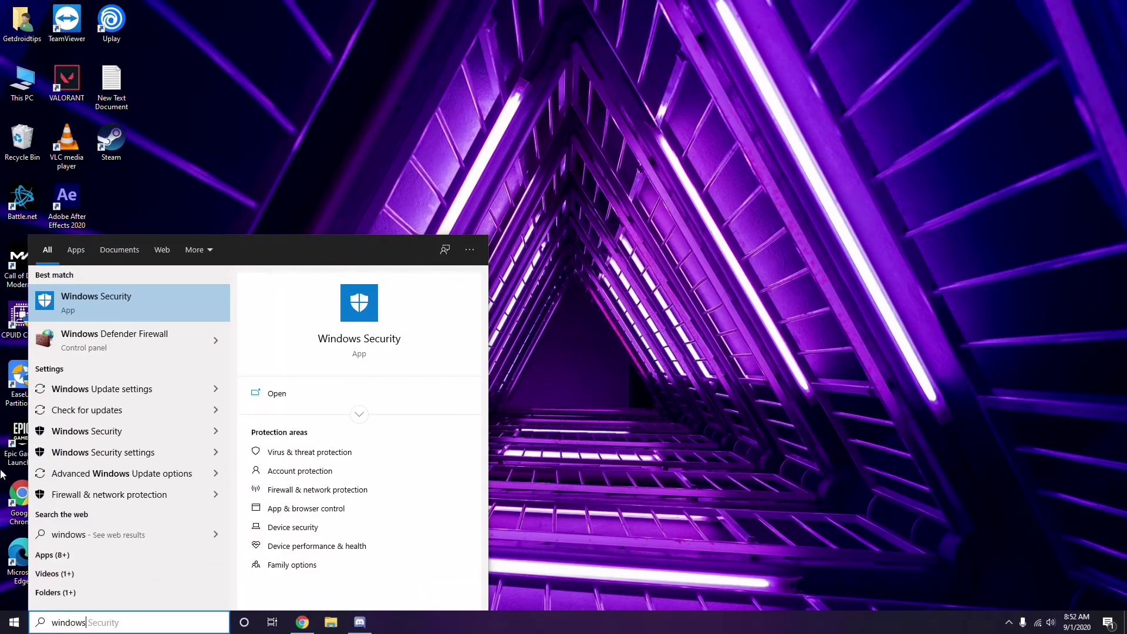
{"action": "left_click", "coordinate": [141, 388]}
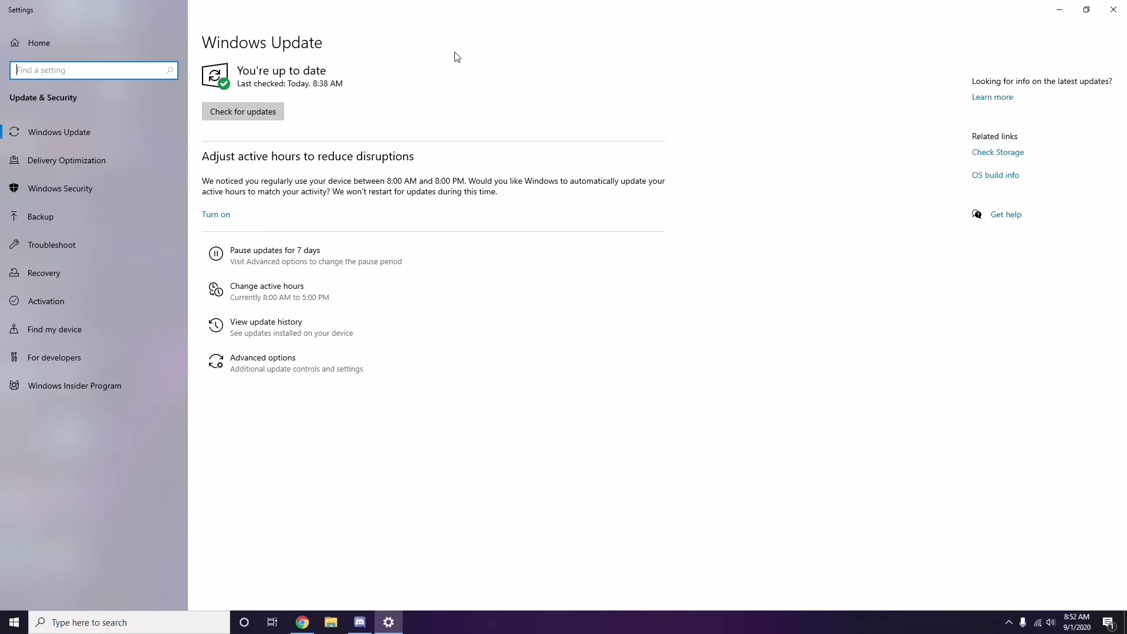
{"action": "left_click", "coordinate": [1114, 9]}
{"action": "right_click", "coordinate": [475, 101]}
{"action": "left_click", "coordinate": [490, 154]}
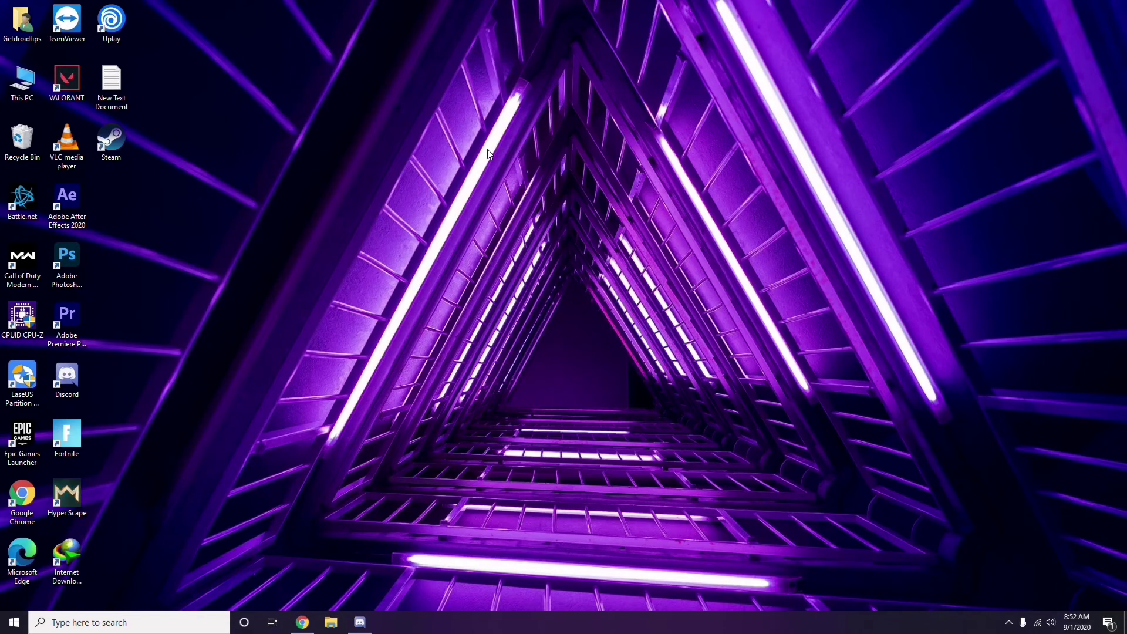
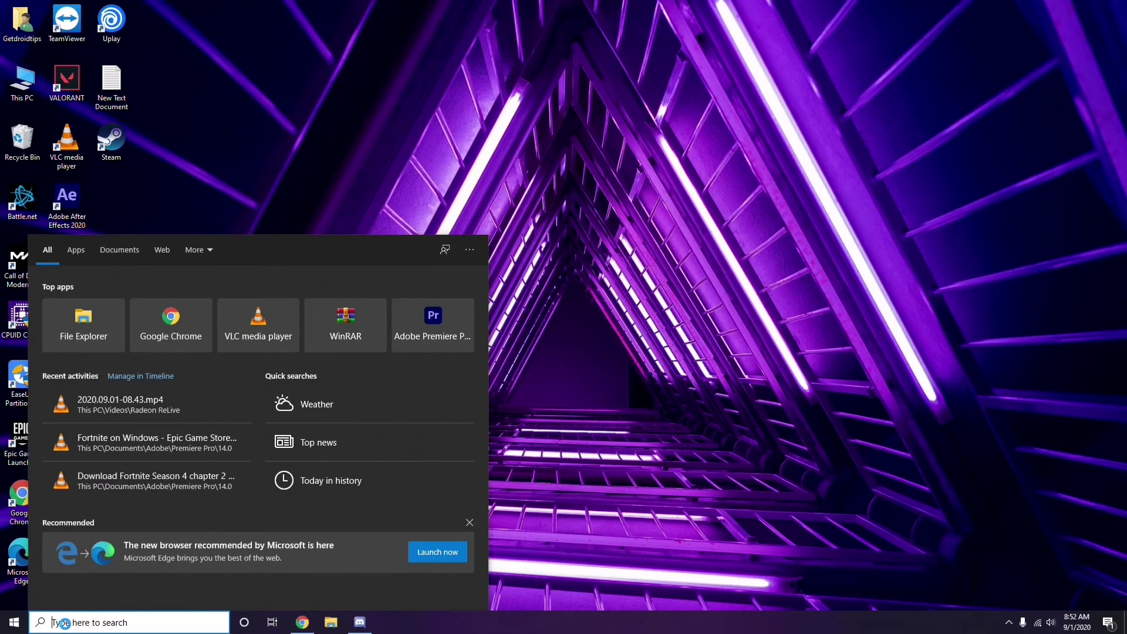
Search Windows for "settings", open Windows Settings, and view the update history under Update & Security
{"action": "type", "text": "sett"}
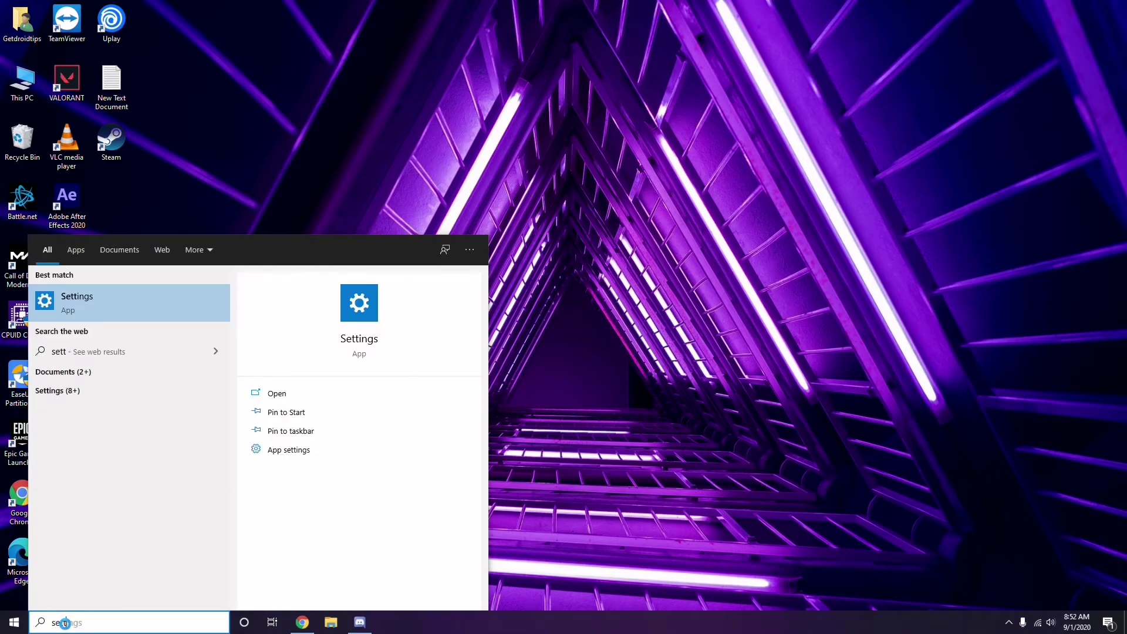
{"action": "type", "text": "ings"}
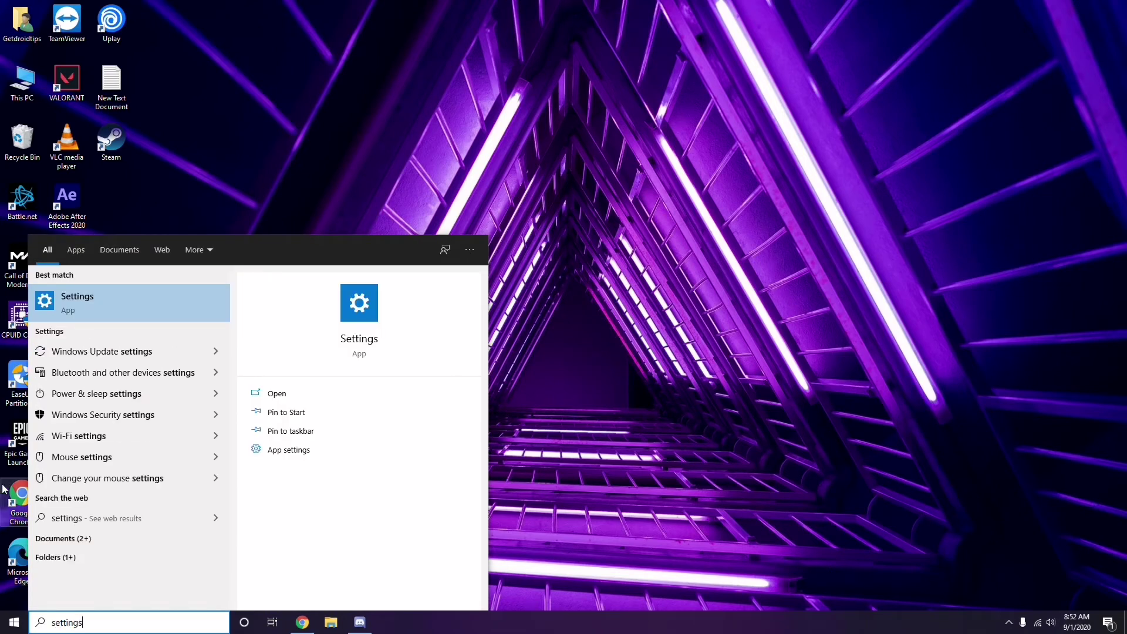
{"action": "left_click", "coordinate": [127, 310]}
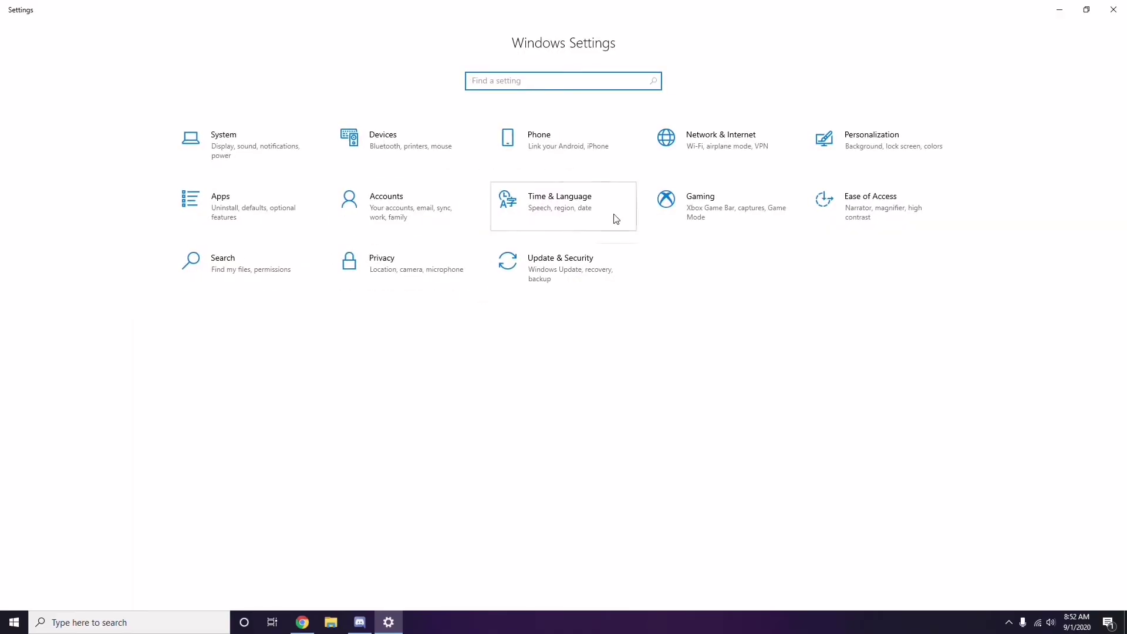
{"action": "left_click", "coordinate": [564, 279]}
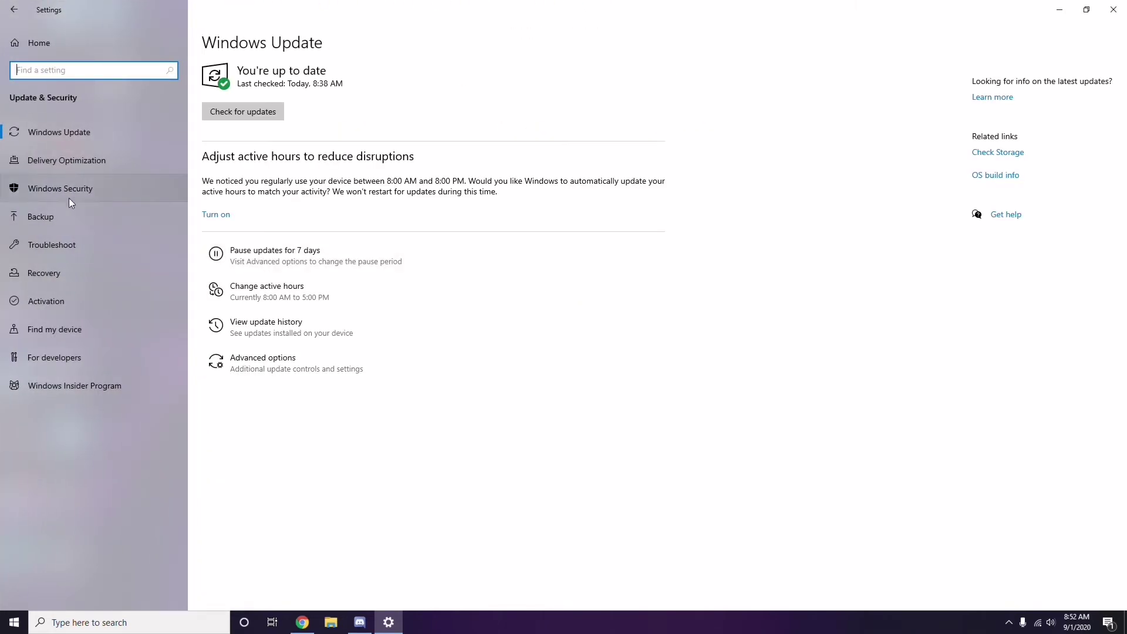
{"action": "left_click", "coordinate": [267, 326]}
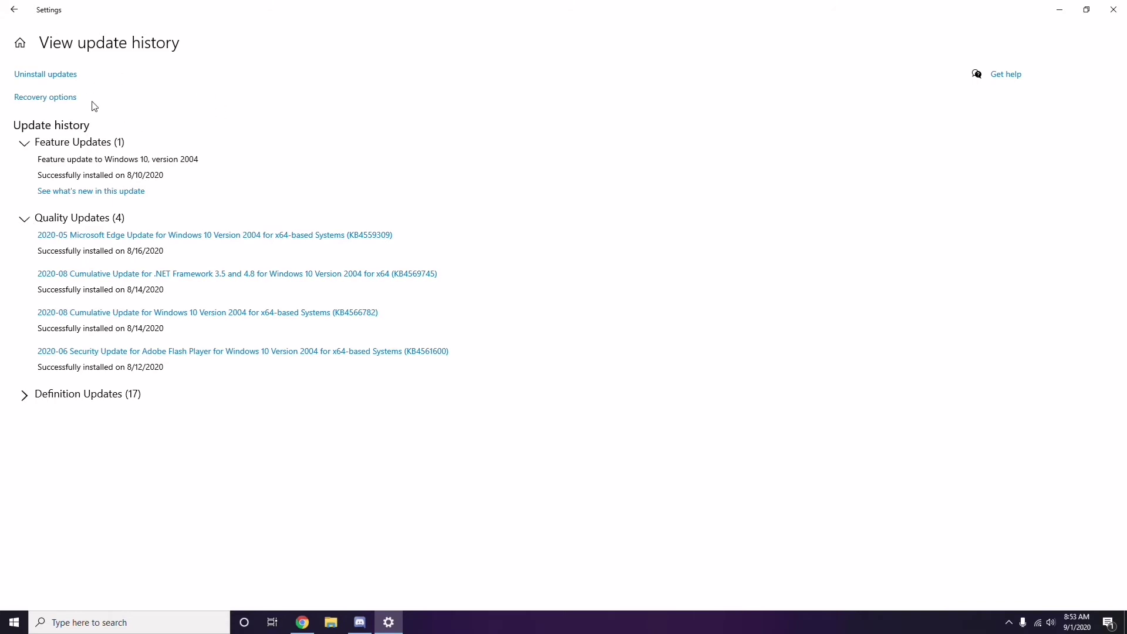
Open the installed updates list, show the uninstall option for the Visual C++ 2010 x64 update KB2565063, and close the update and Settings windows
{"action": "left_click", "coordinate": [56, 76]}
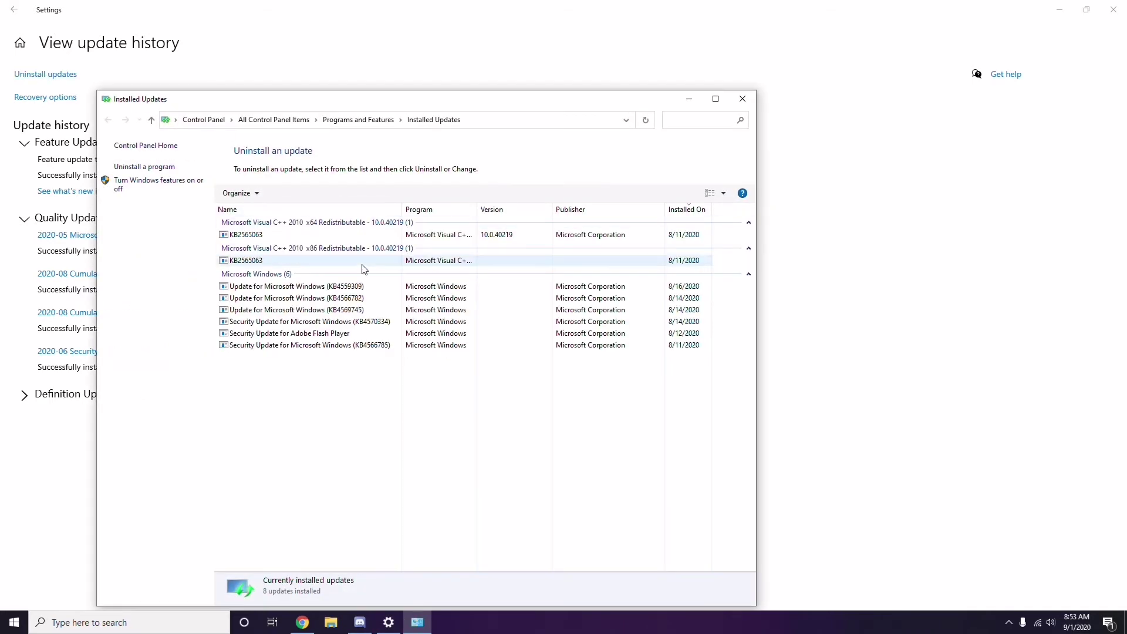
{"action": "right_click", "coordinate": [257, 237]}
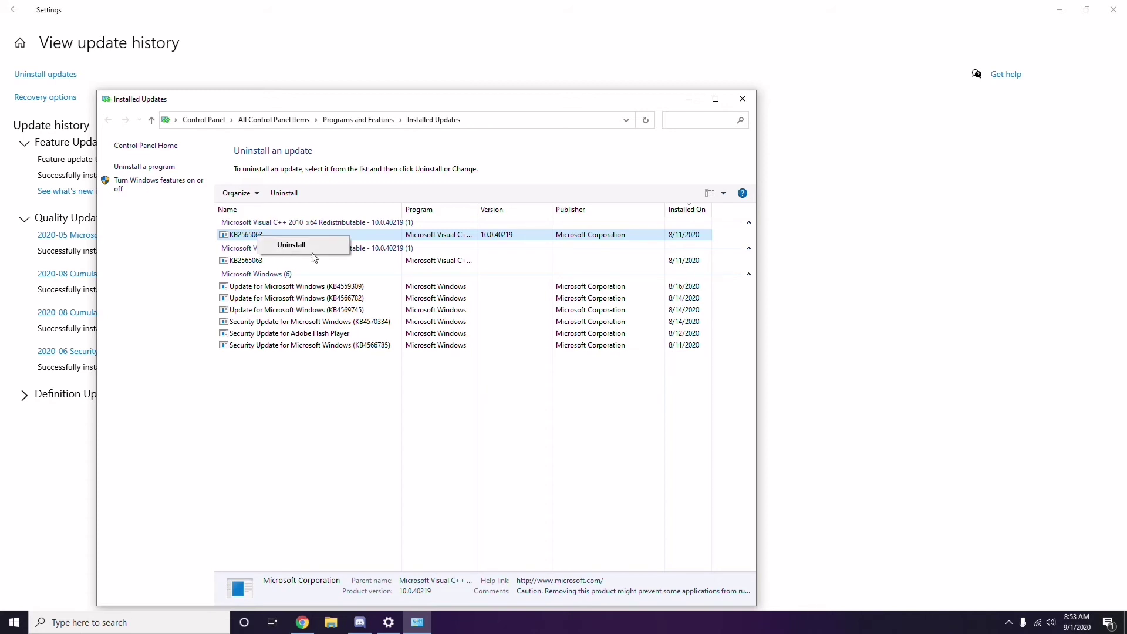
{"action": "left_click", "coordinate": [692, 226]}
{"action": "left_click", "coordinate": [774, 226]}
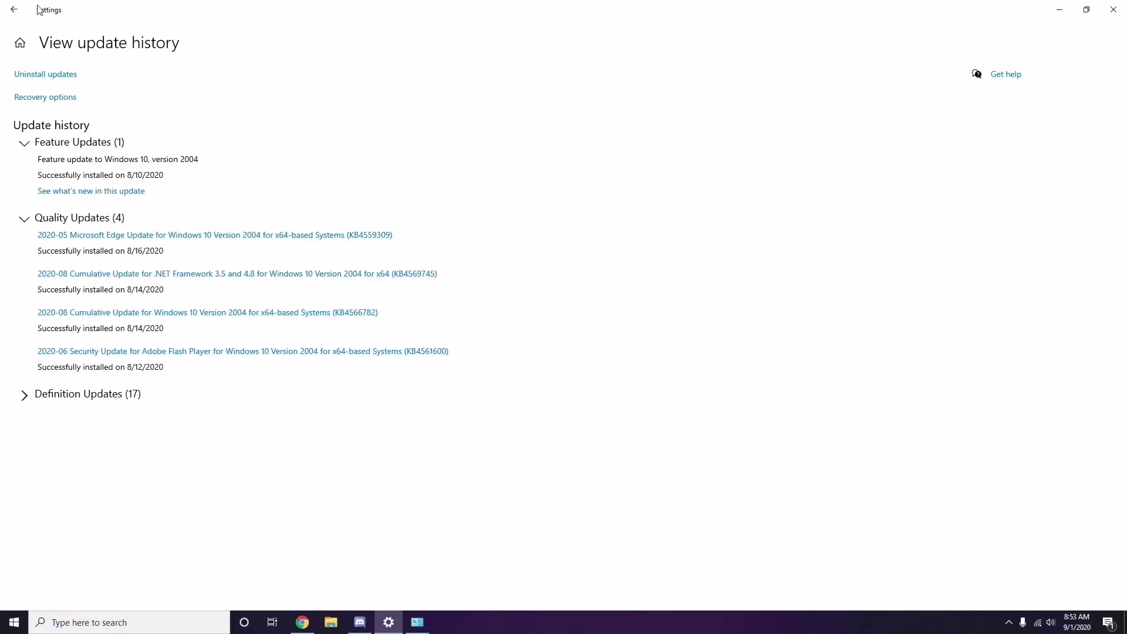
{"action": "left_click", "coordinate": [18, 12]}
{"action": "left_click", "coordinate": [18, 13]}
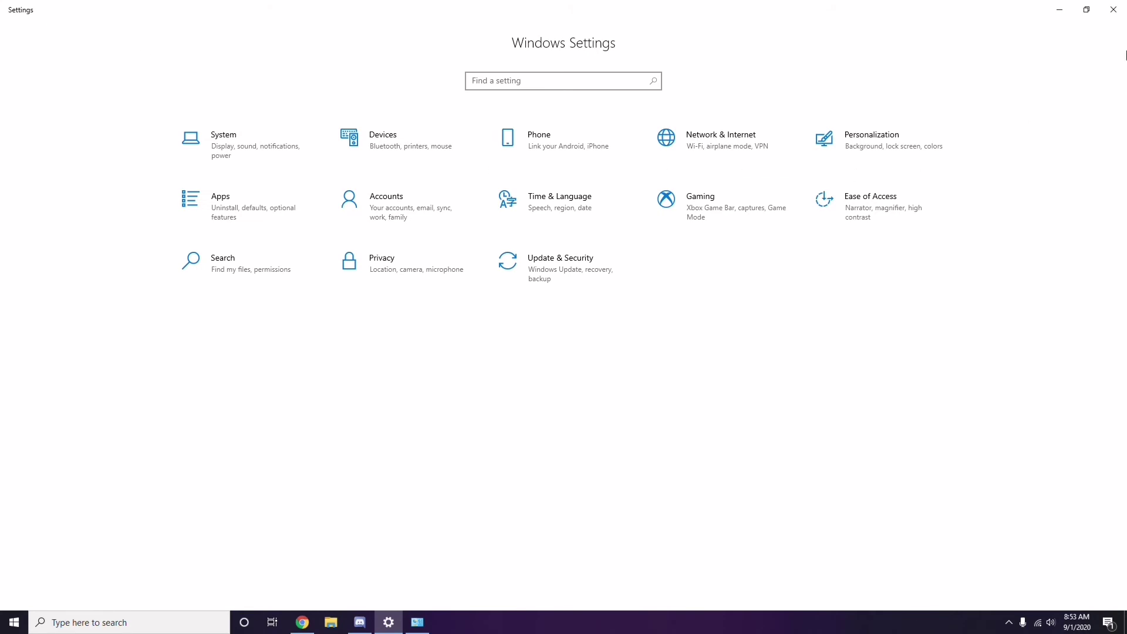
{"action": "left_click", "coordinate": [1114, 16]}
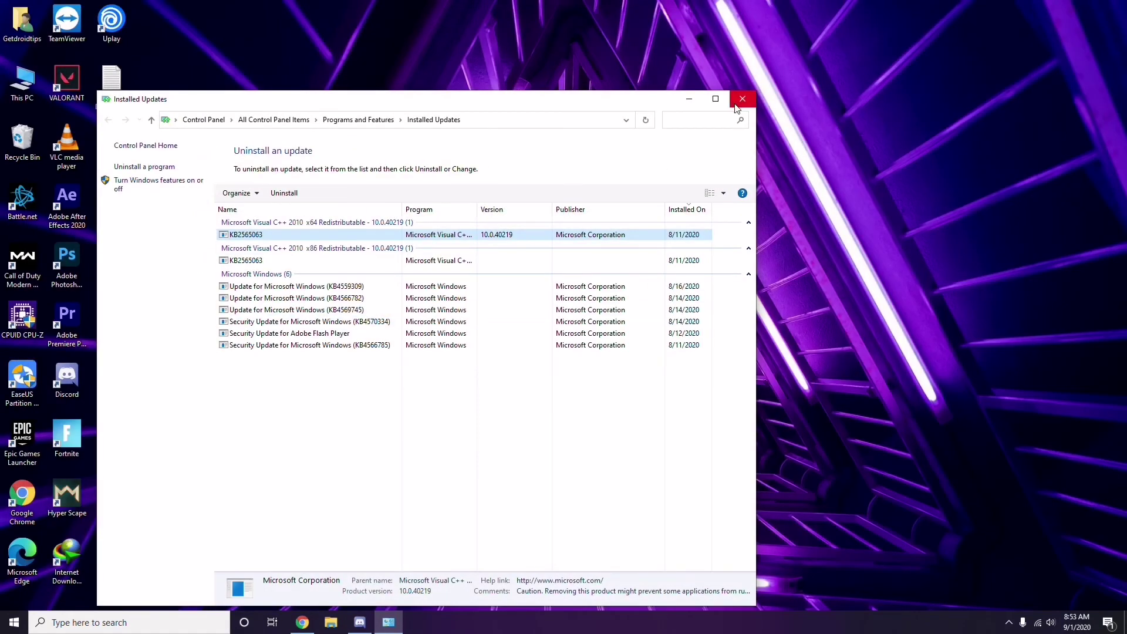
{"action": "left_click", "coordinate": [738, 101]}
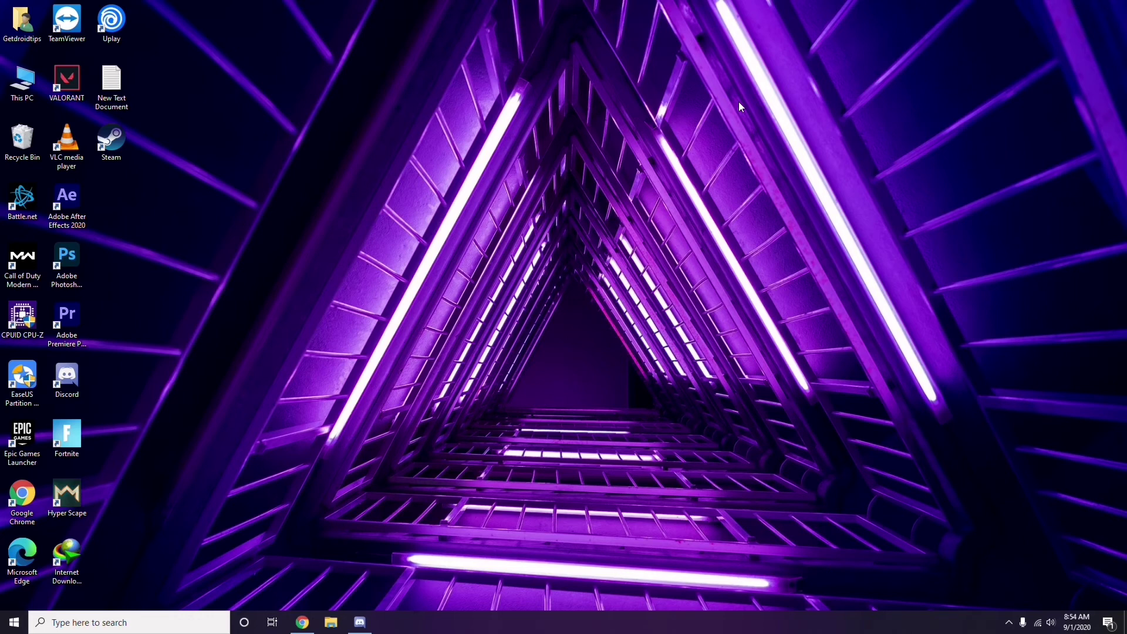
Open the temporary files folder by running %temp% from the Run dialog
{"action": "key", "text": "super+r"}
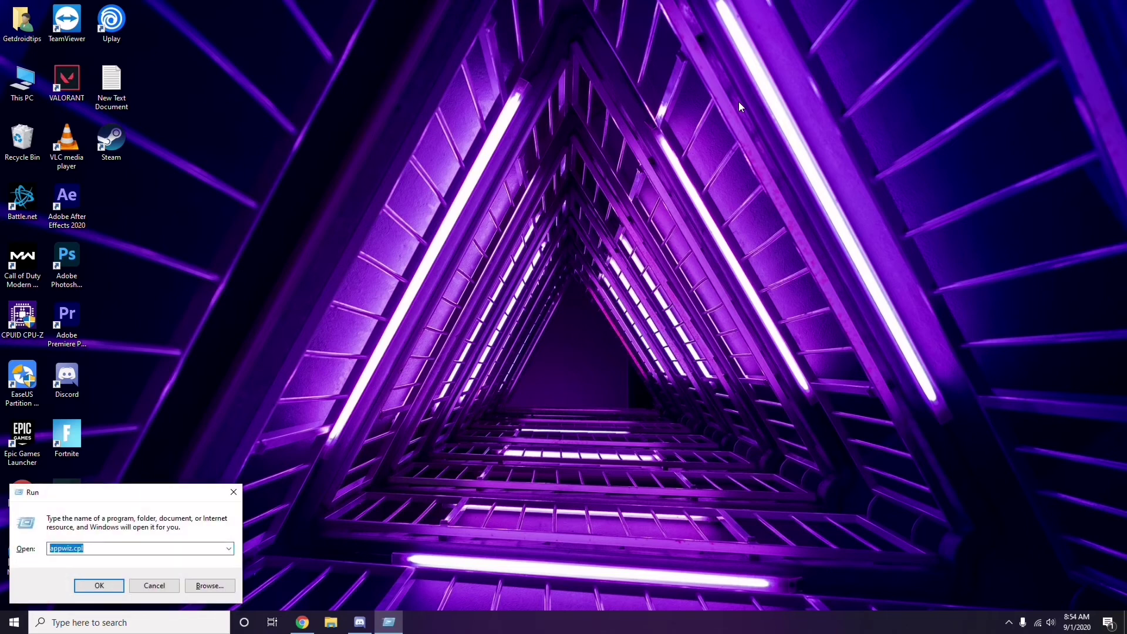
{"action": "key", "text": "BackSpace"}
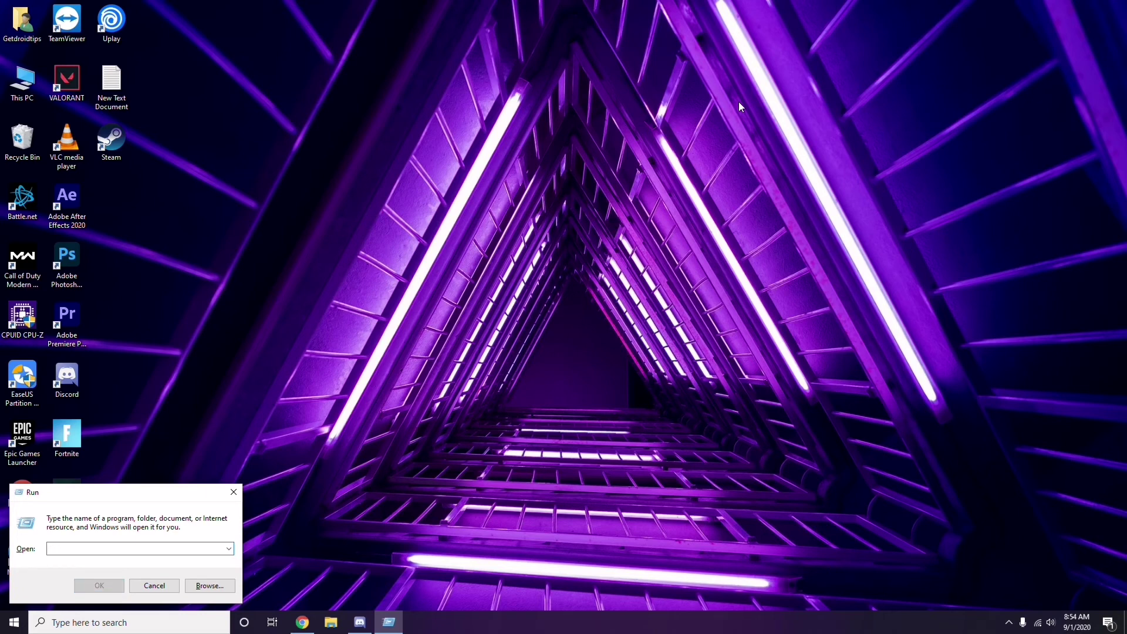
{"action": "type", "text": "%"}
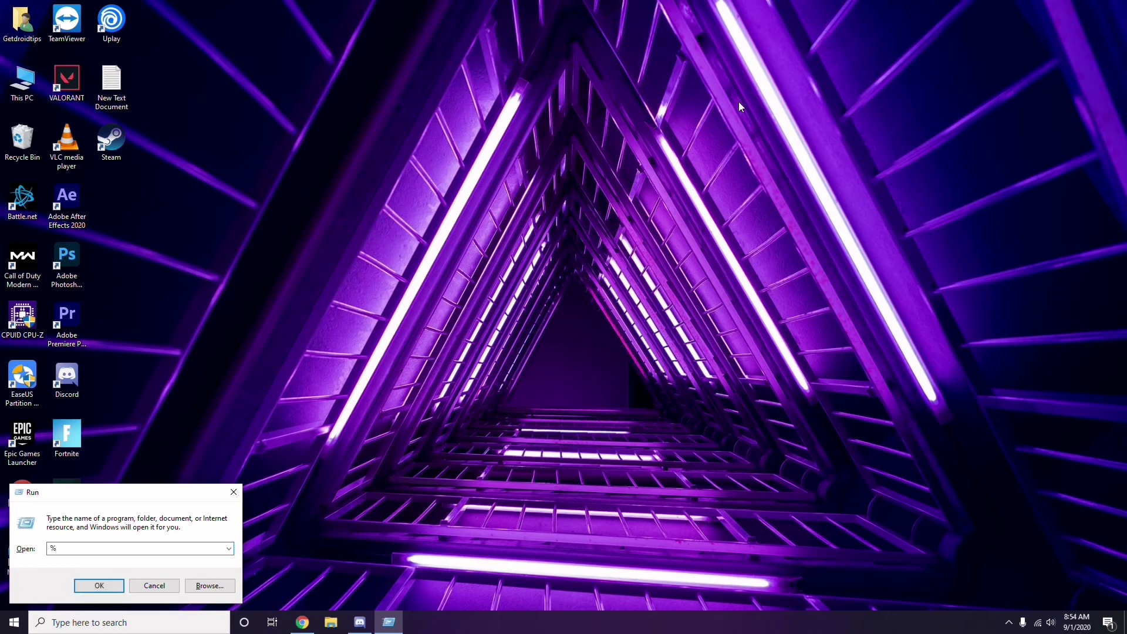
{"action": "type", "text": "temp%"}
{"action": "left_click", "coordinate": [100, 586]}
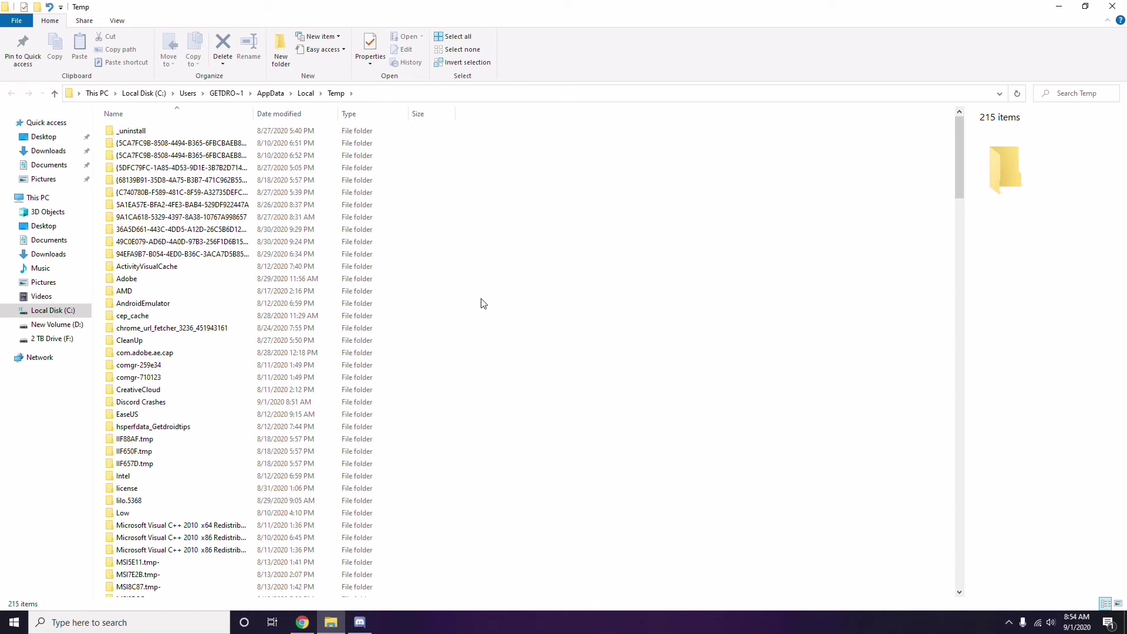
Select all items in the Temp folder, clear the selection, close the folder, and refresh the desktop
{"action": "key", "text": "ctrl+a"}
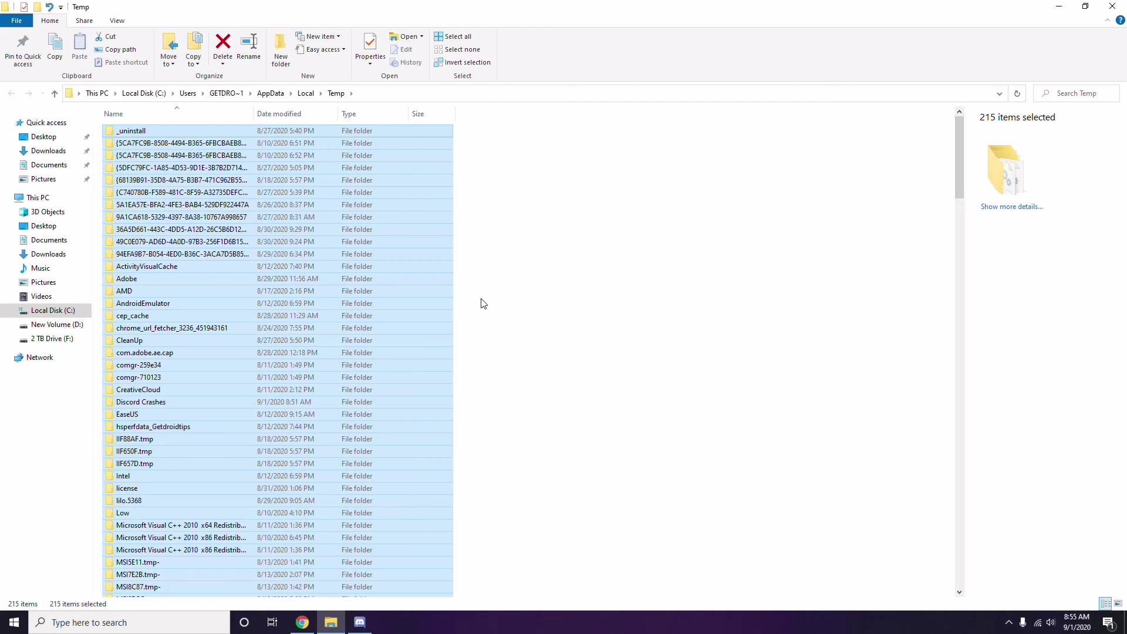
{"action": "left_click", "coordinate": [543, 297]}
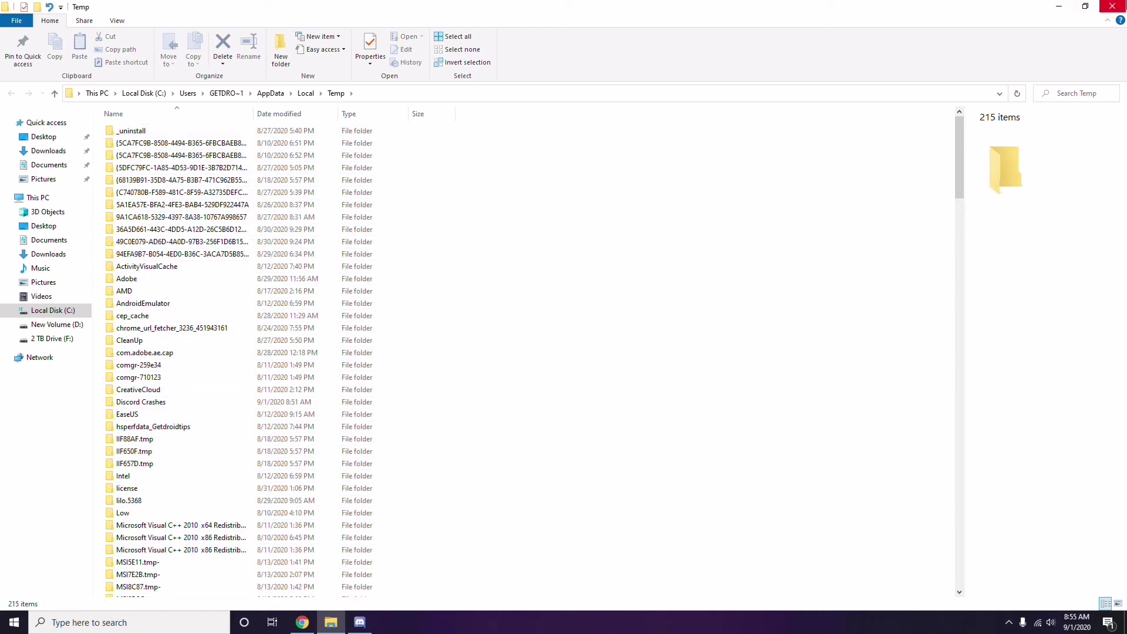
{"action": "left_click", "coordinate": [1112, 6]}
{"action": "right_click", "coordinate": [433, 173]}
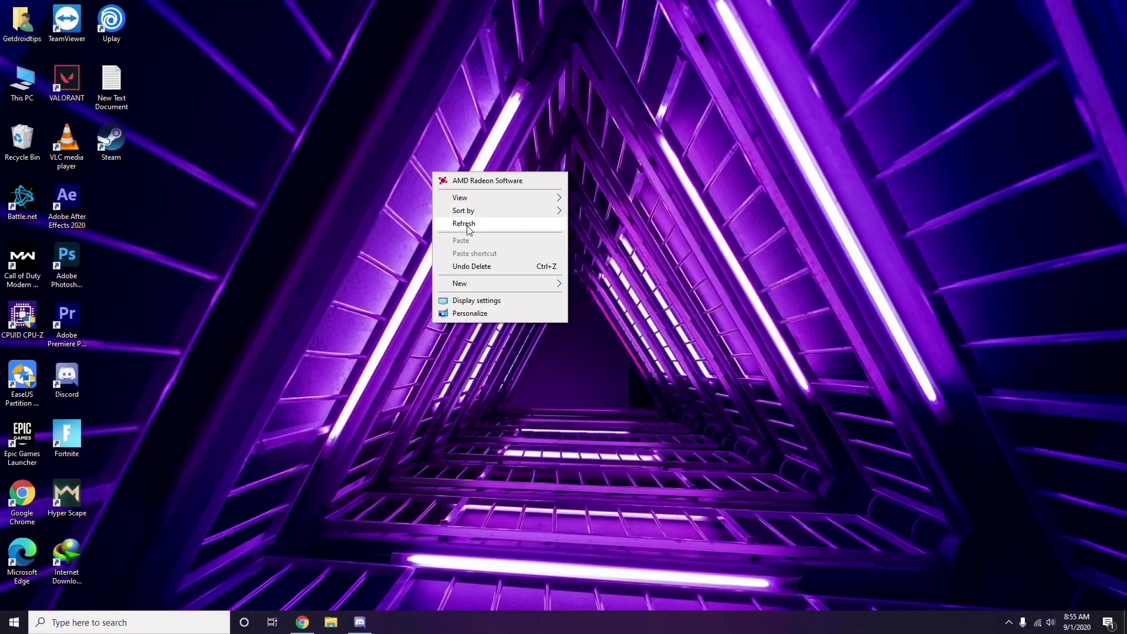
{"action": "left_click", "coordinate": [469, 228]}
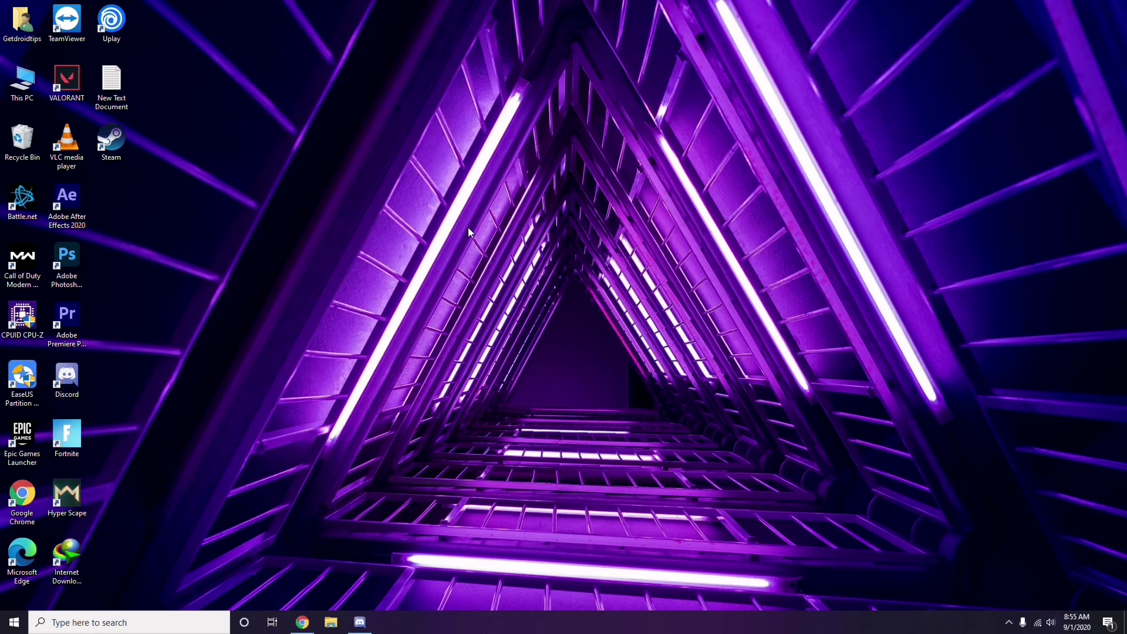
Open AMD Radeon Software from the hidden background apps, check the Driver & Software status, and close it
{"action": "left_click", "coordinate": [1009, 622]}
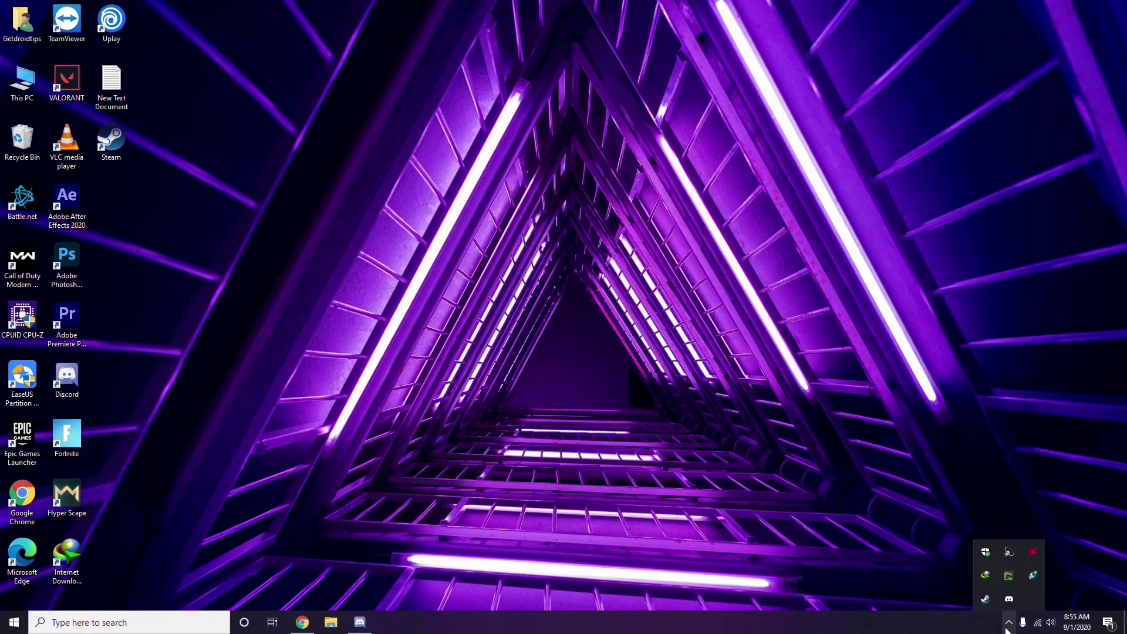
{"action": "left_click", "coordinate": [1033, 552]}
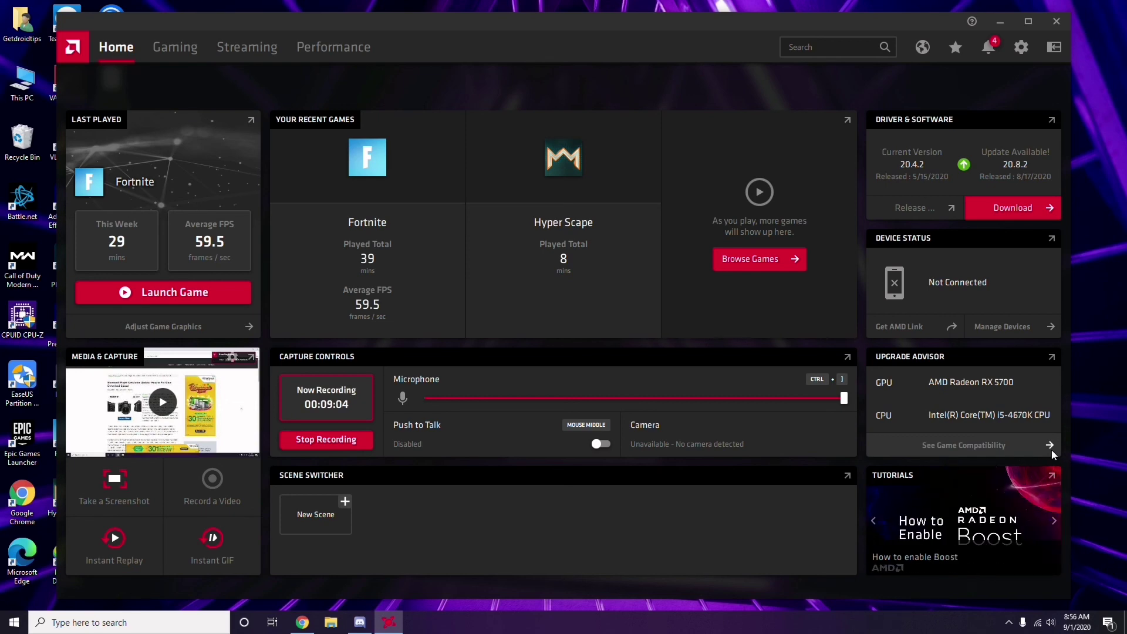
{"action": "left_click", "coordinate": [1060, 24]}
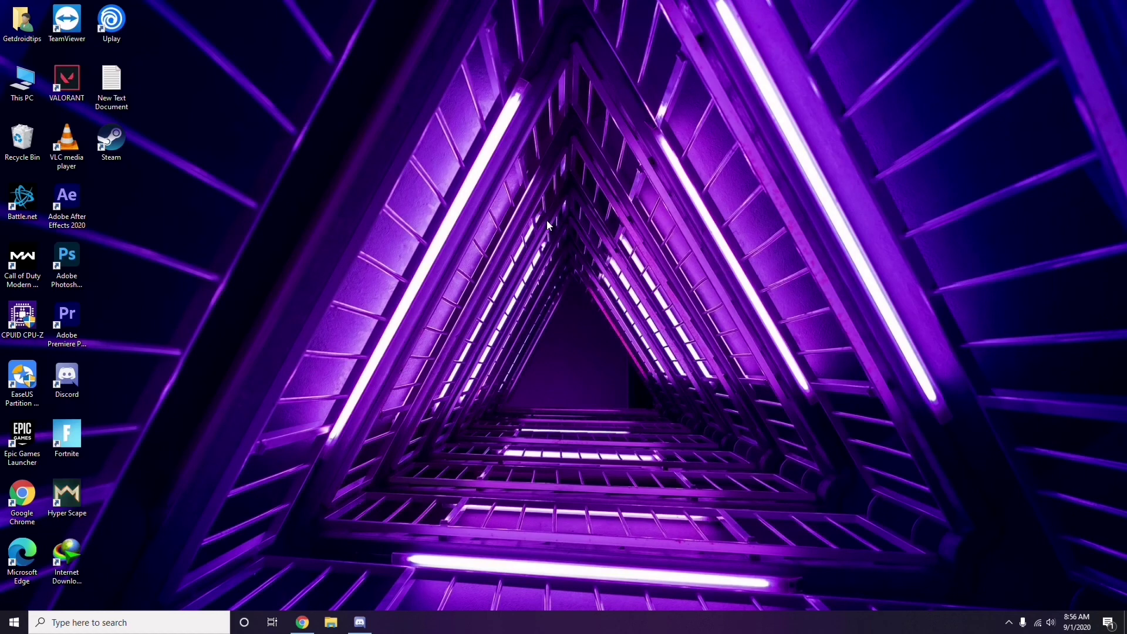
{"action": "left_click", "coordinate": [15, 622]}
{"action": "left_click", "coordinate": [508, 436]}
{"action": "right_click", "coordinate": [310, 269]}
{"action": "left_click", "coordinate": [344, 322]}
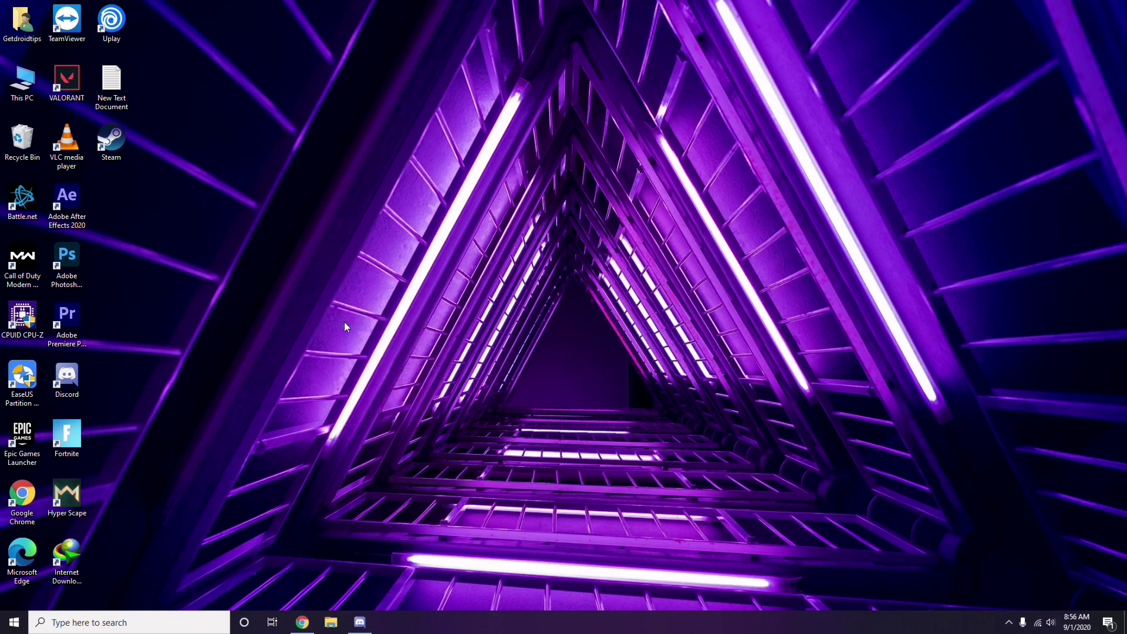